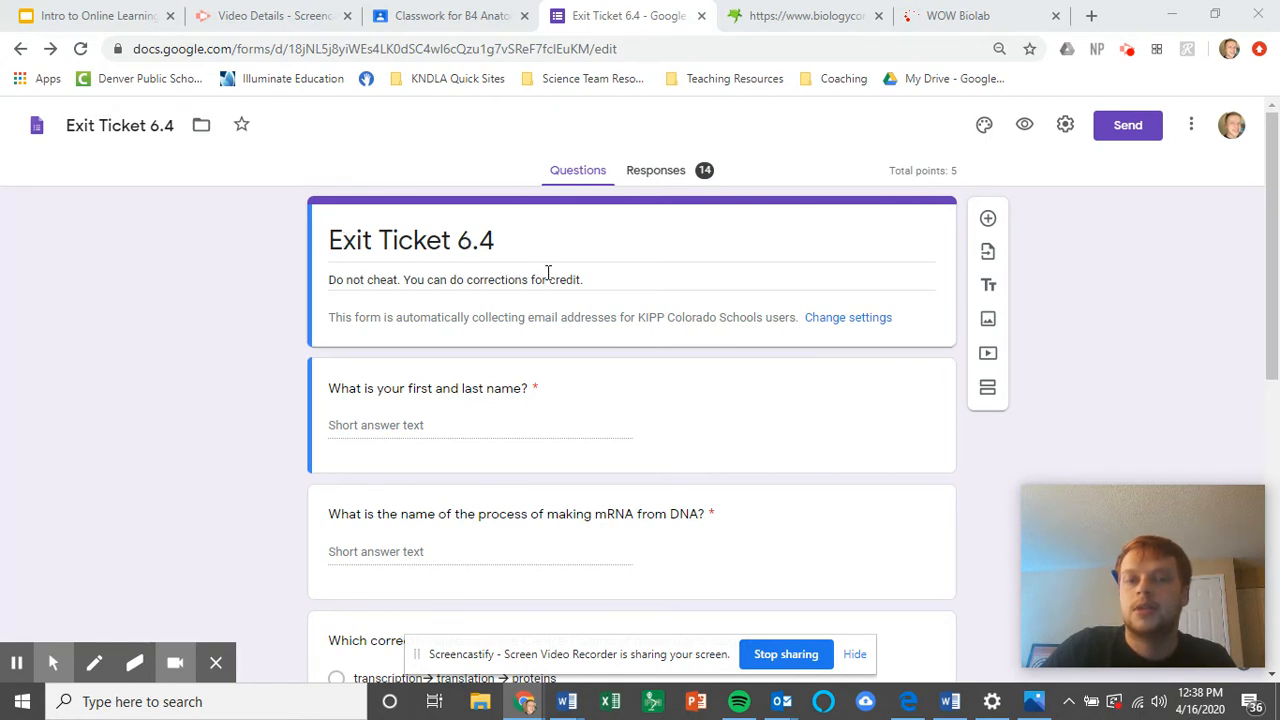
Review the form's general response settings and its quiz grading options, and save the settings.
click(1066, 127)
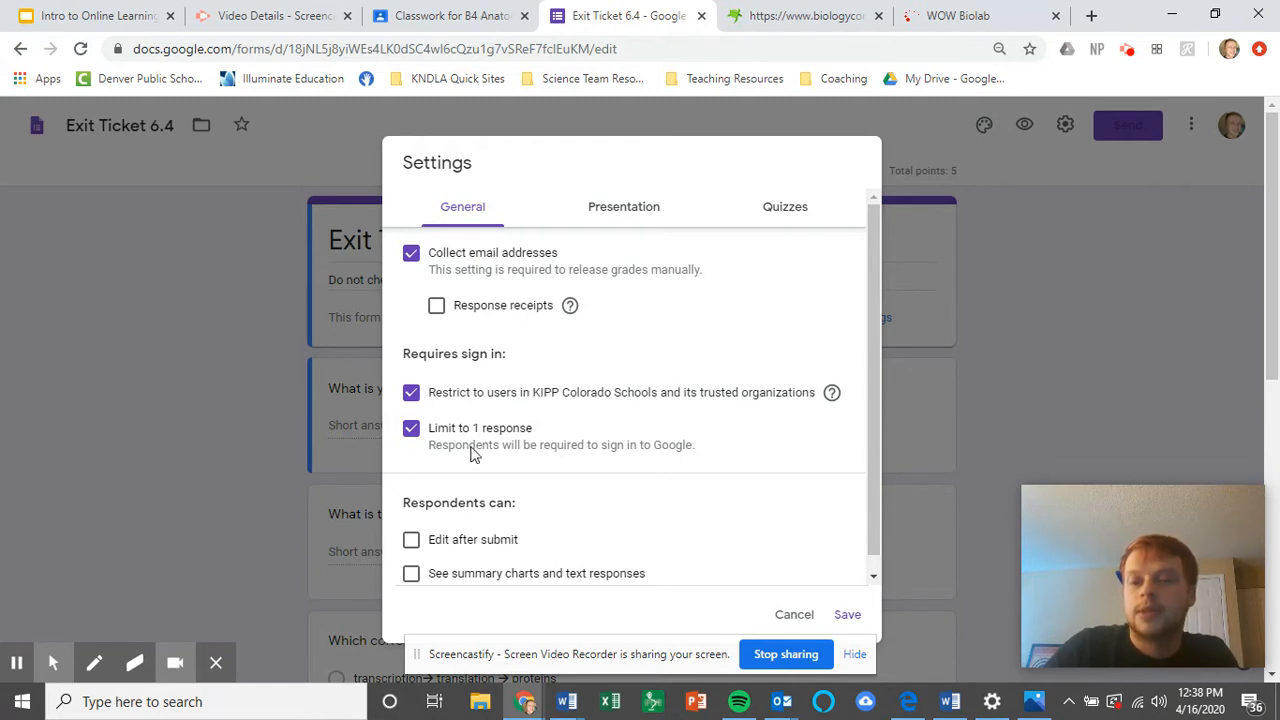
scroll(519, 432, down, 1)
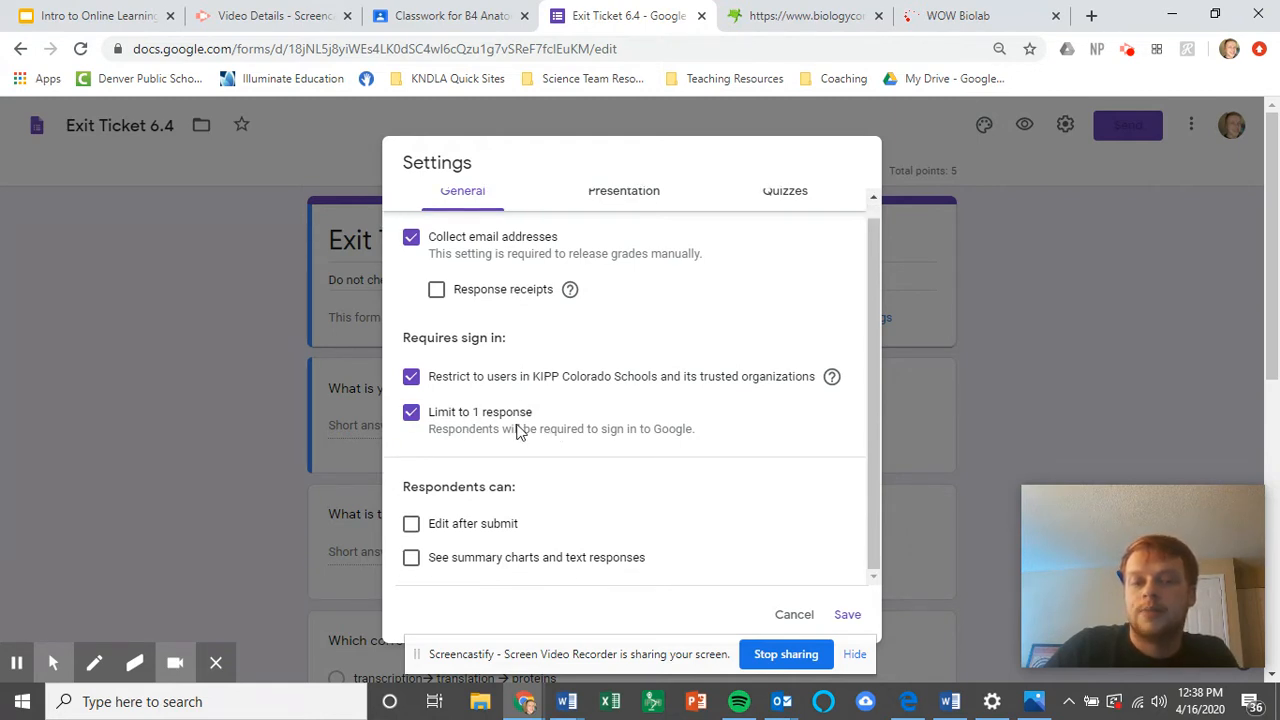
scroll(807, 278, up, 1)
click(789, 207)
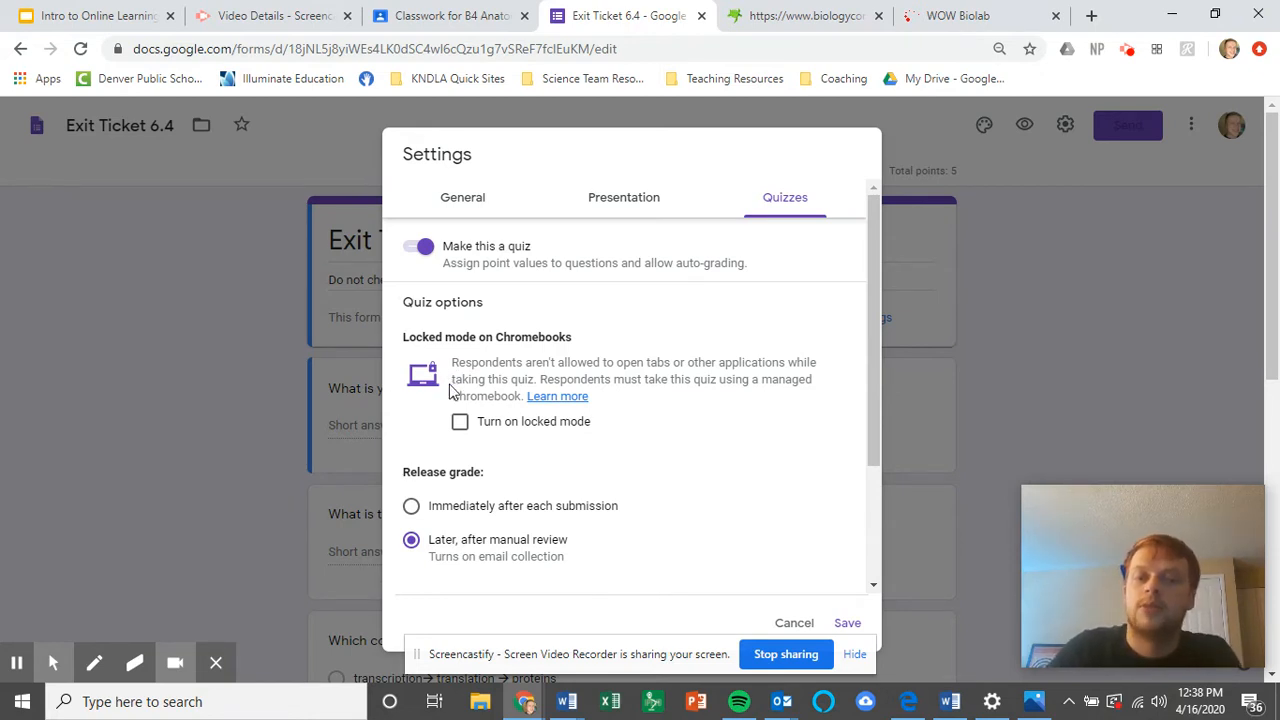
scroll(594, 445, down, 2)
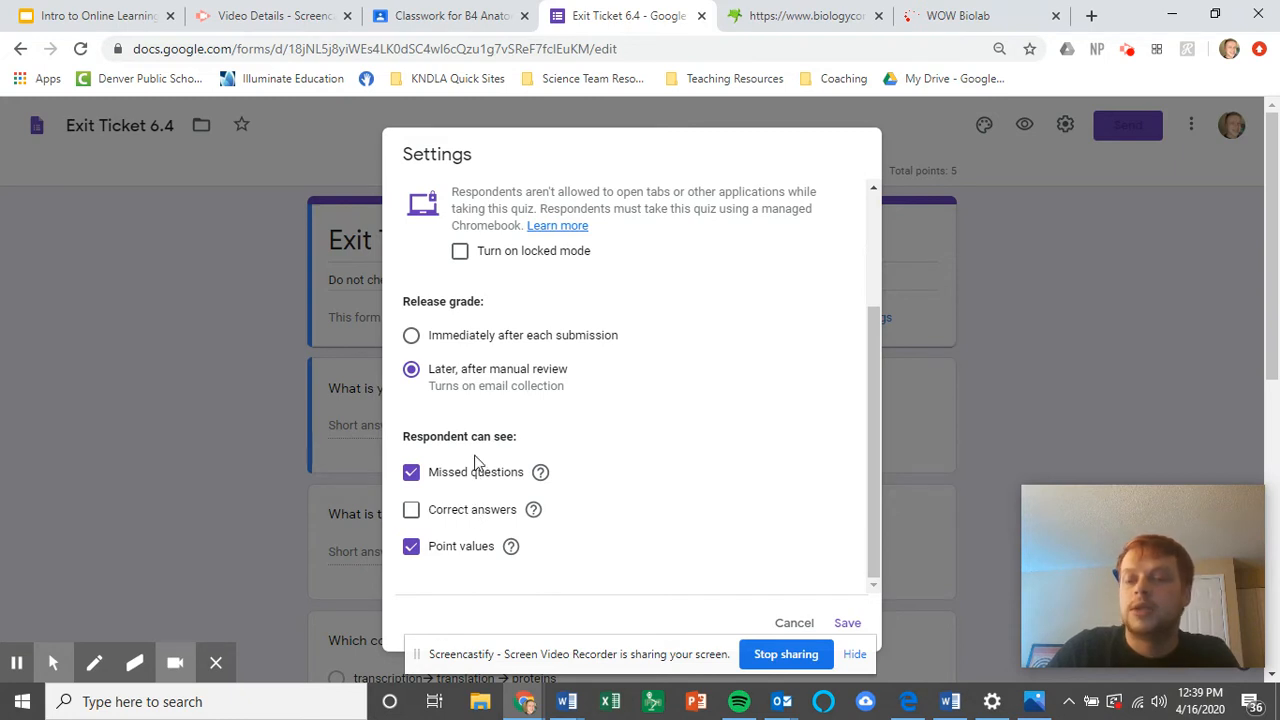
click(857, 655)
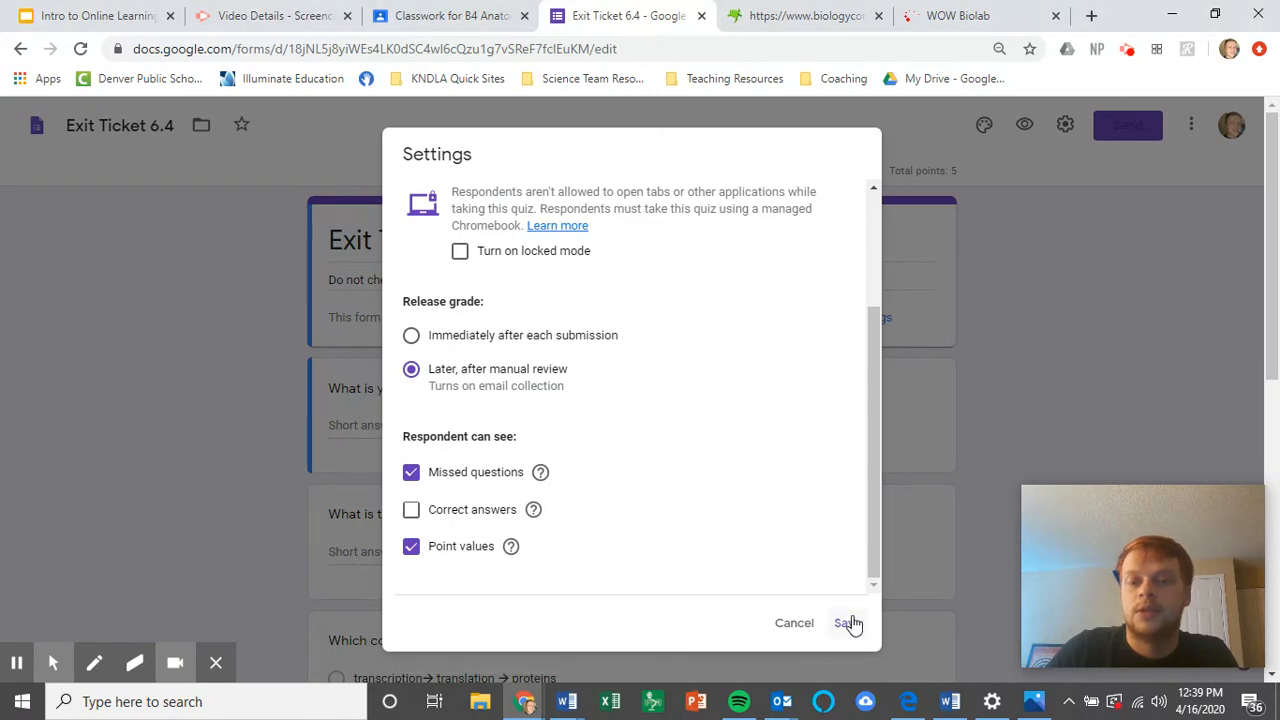
click(846, 623)
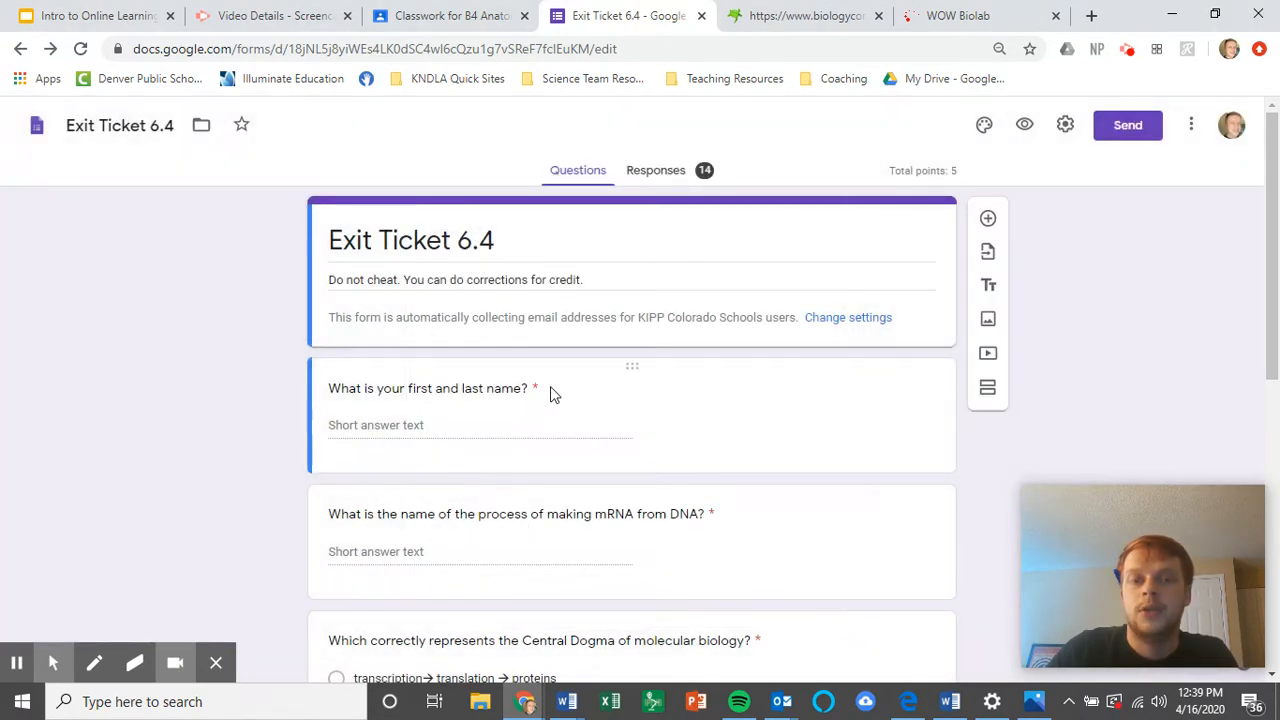
scroll(545, 382, down, 2)
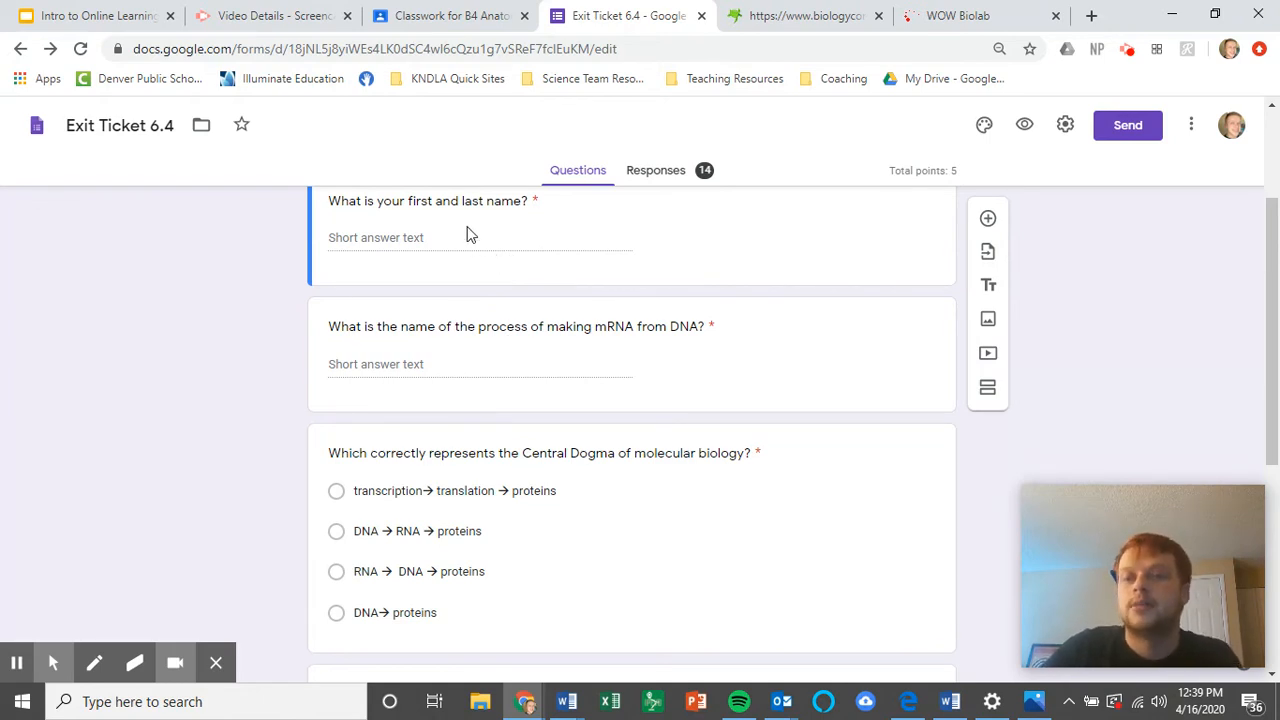
scroll(757, 271, up, 2)
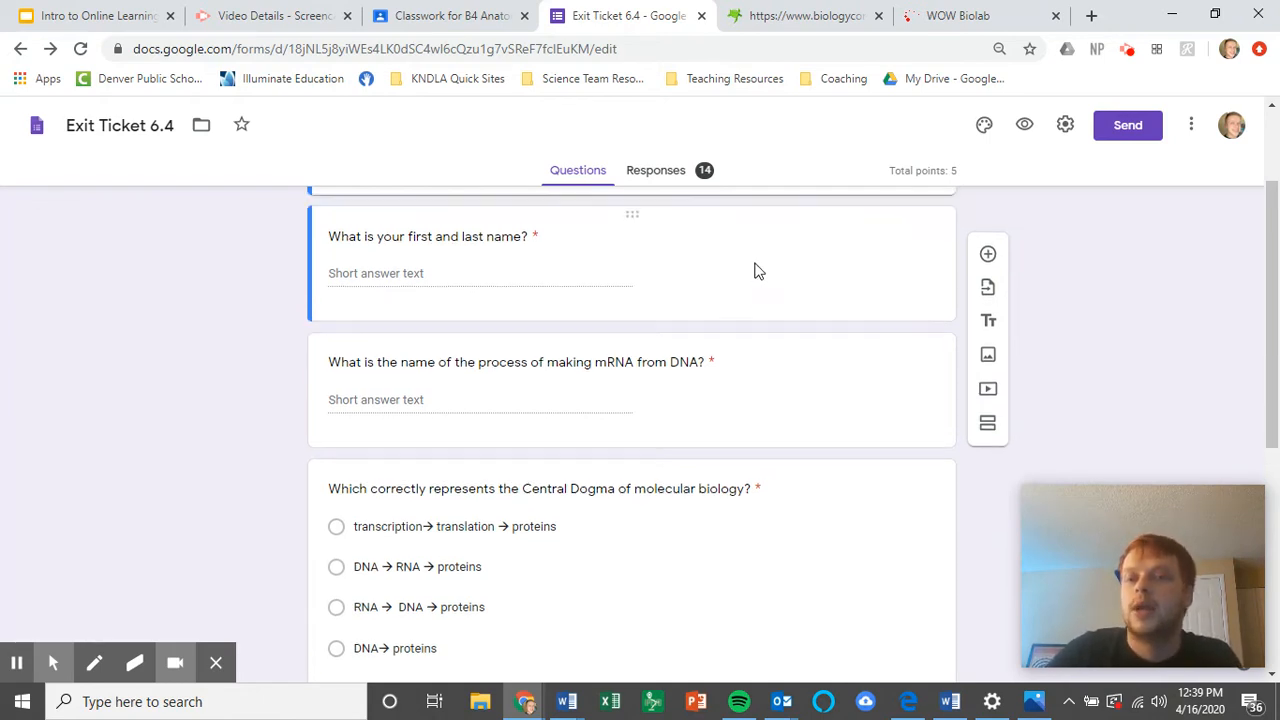
click(1066, 124)
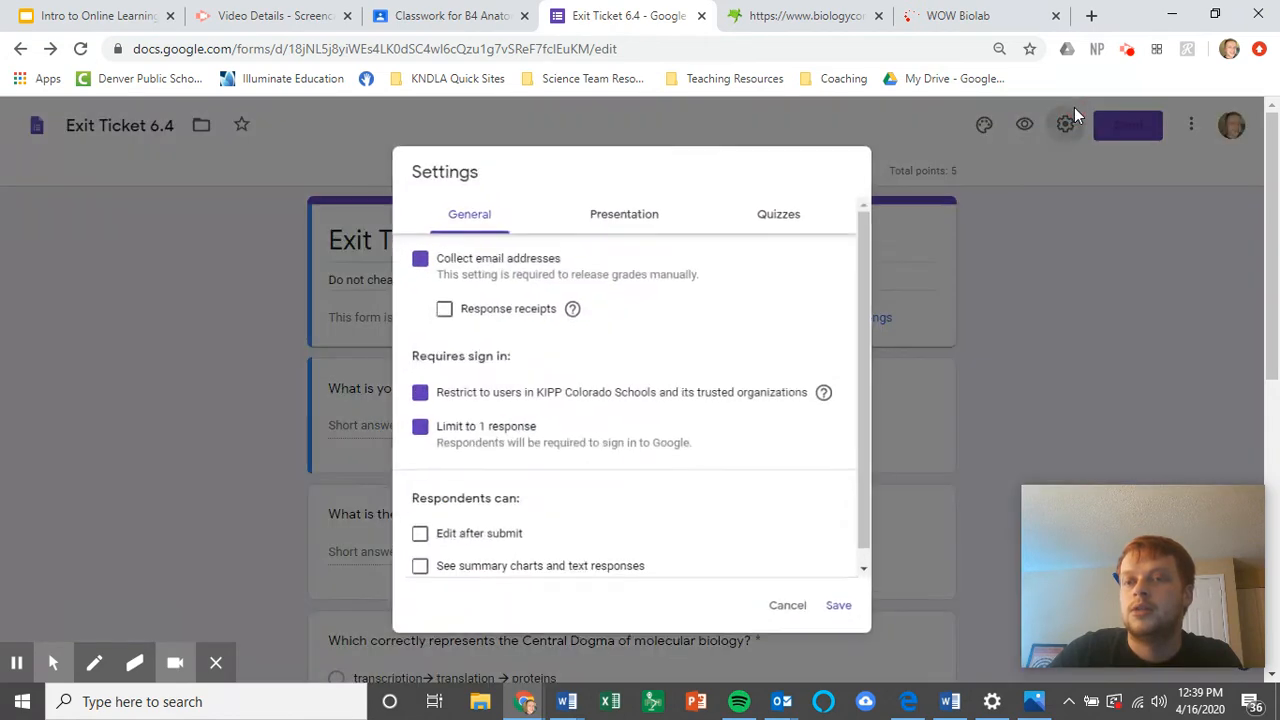
click(794, 614)
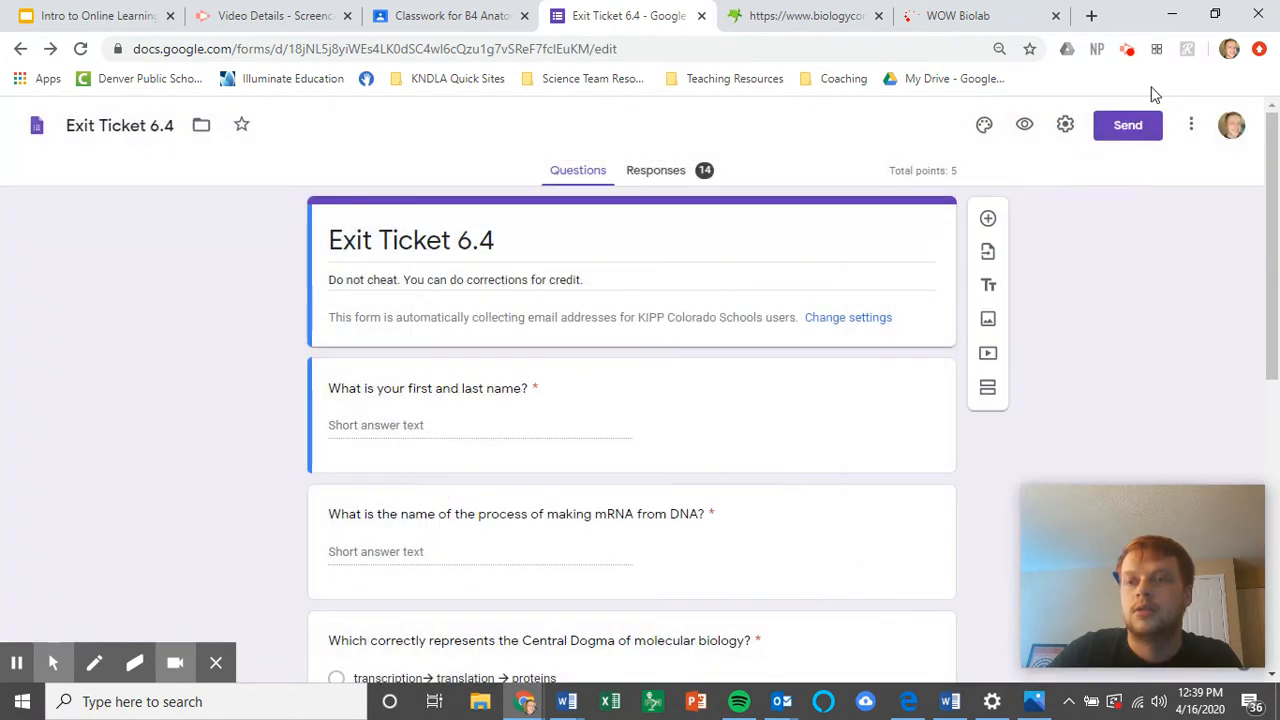
click(1115, 128)
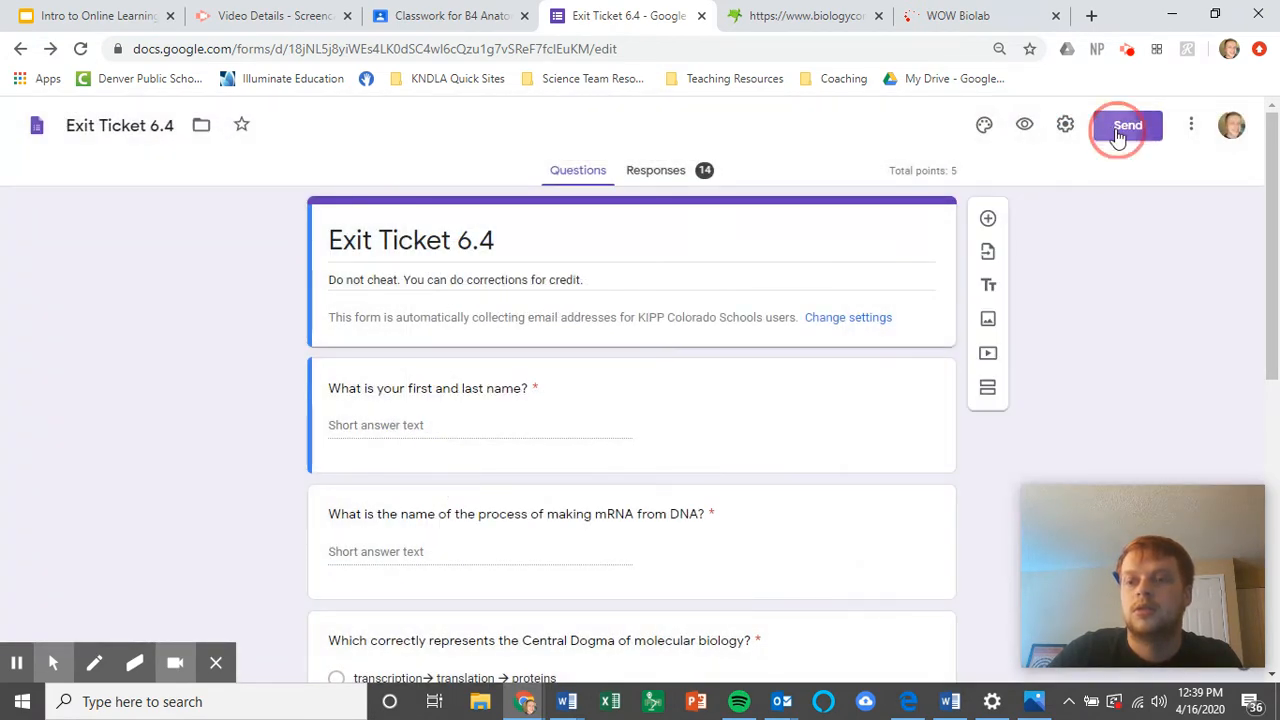
click(857, 161)
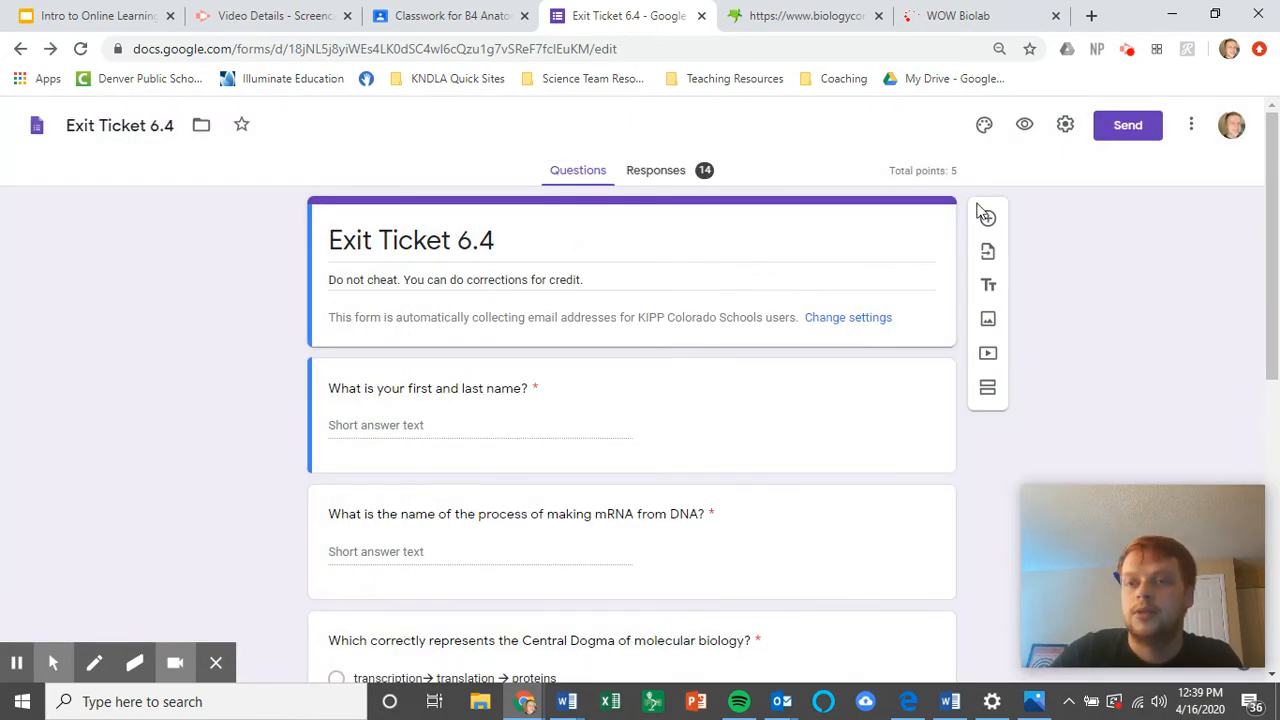
scroll(600, 503, down, 2)
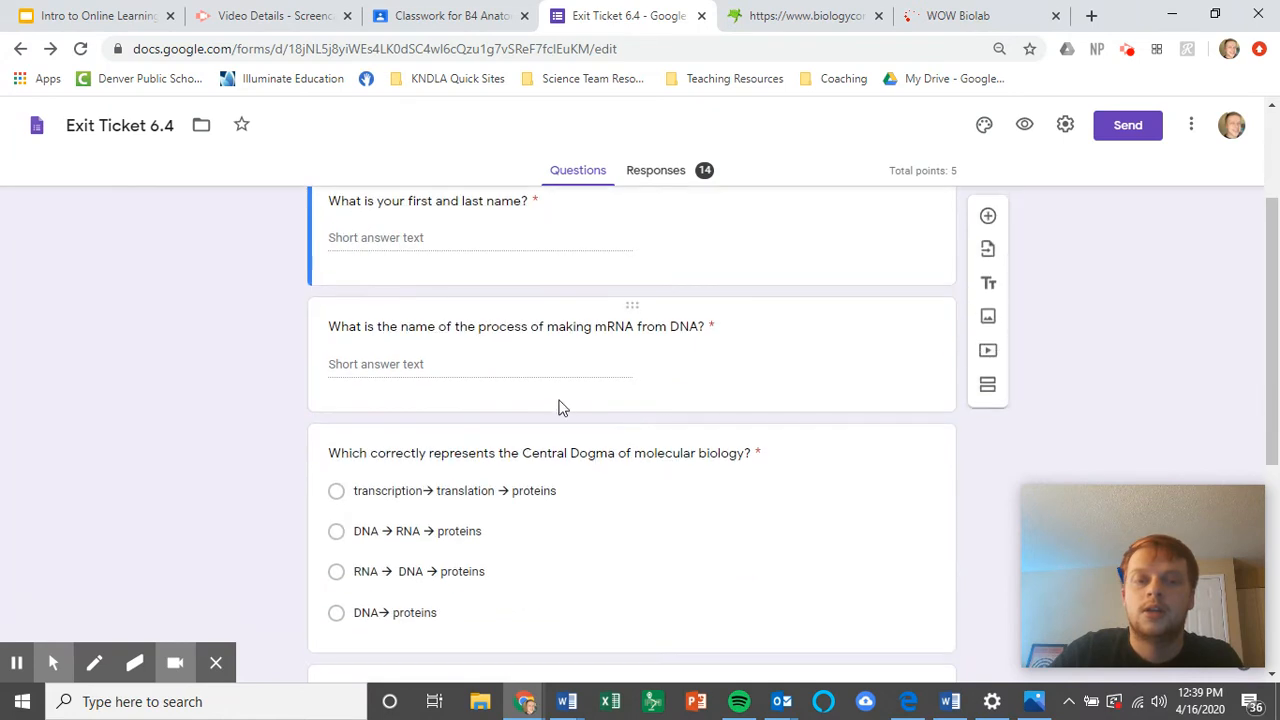
scroll(494, 346, up, 1)
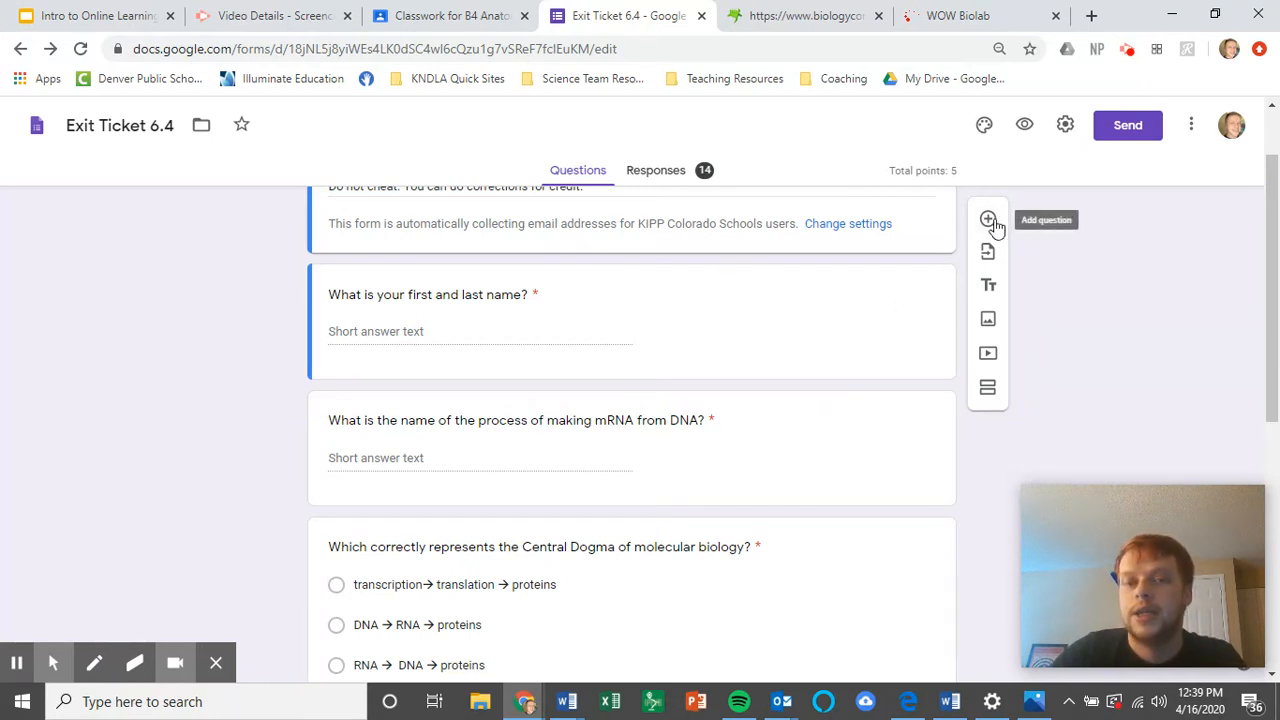
Add a multiple-choice question directly below the first and last name question, worded "How are you today?".
click(857, 303)
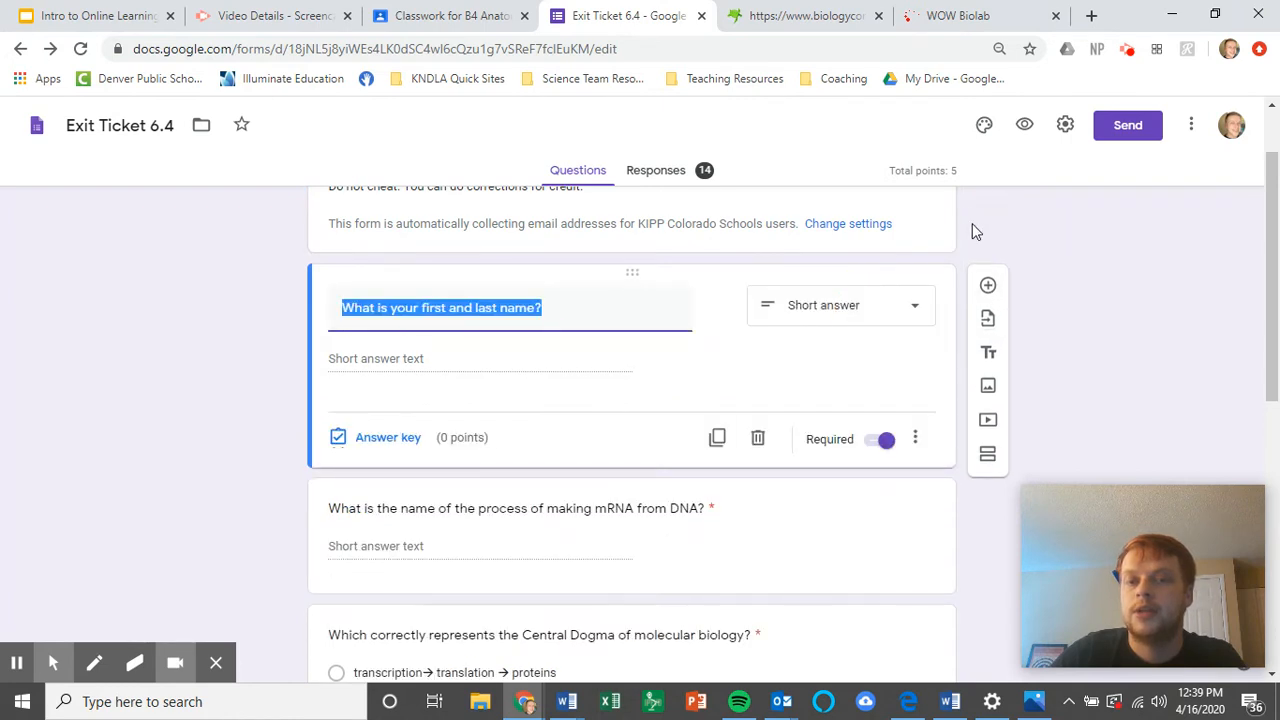
click(989, 286)
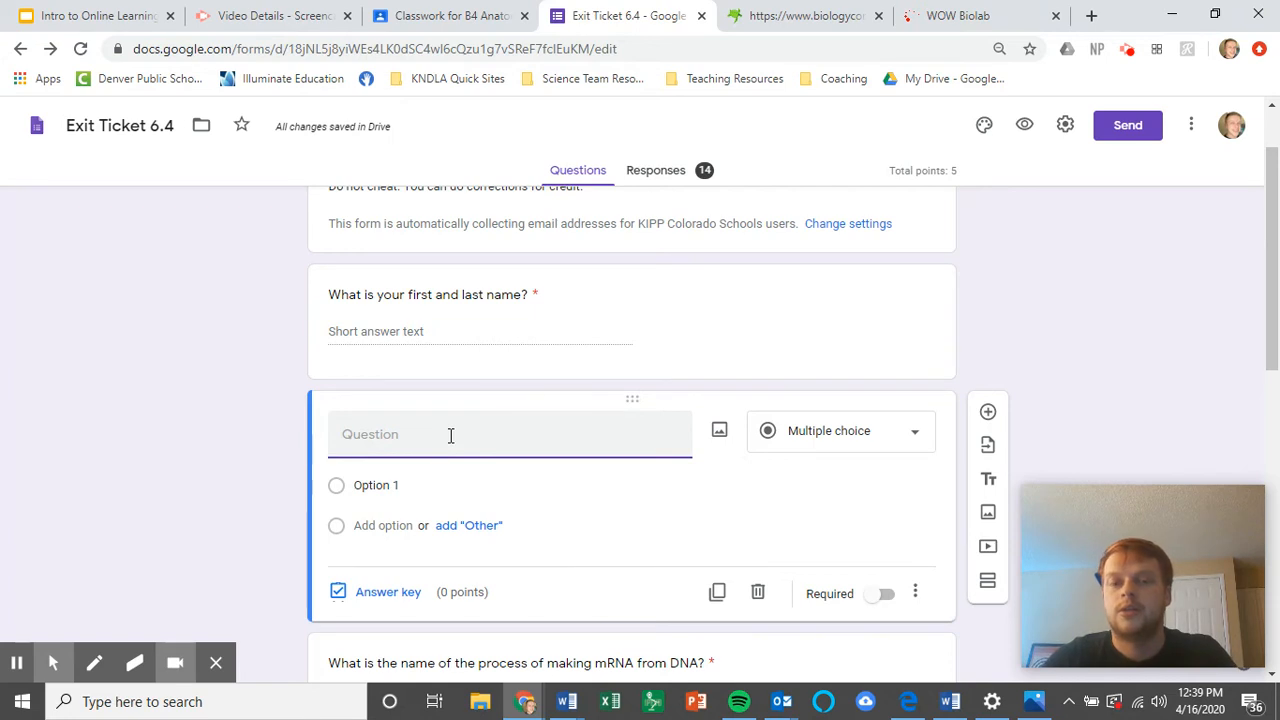
text(How are you today?)
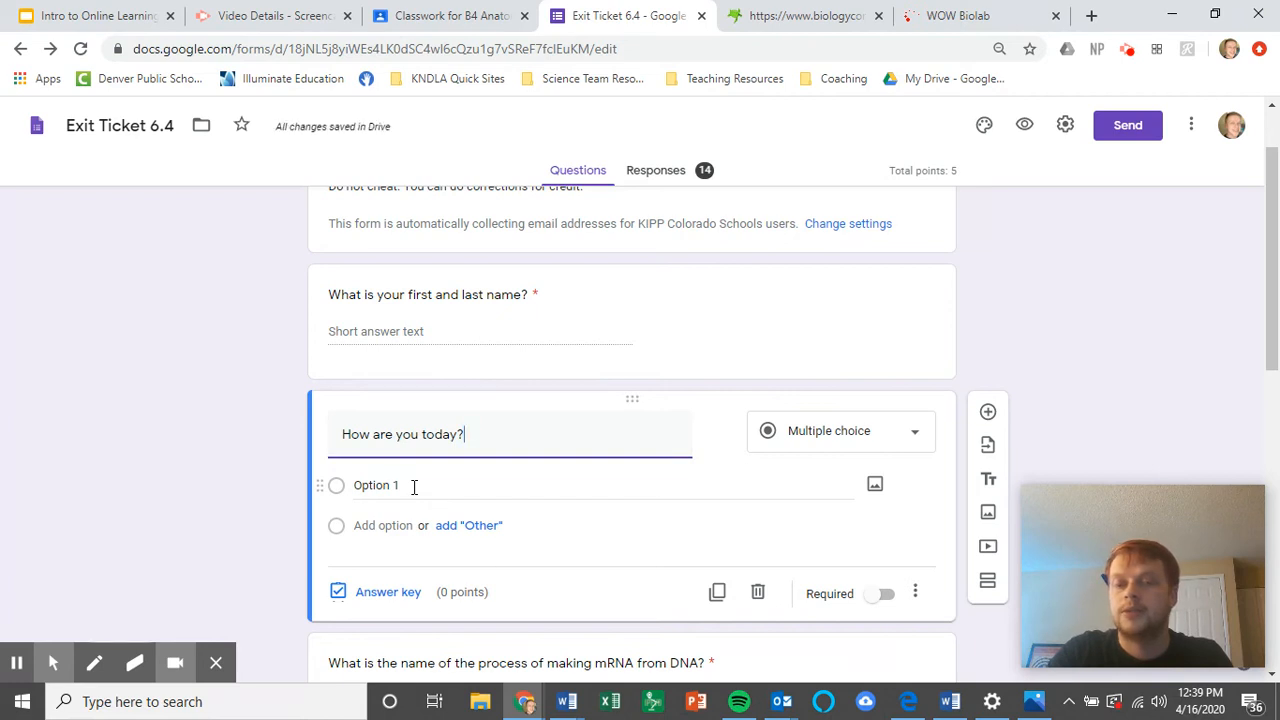
Change the new question's type to File upload, accept uploads to Drive, and view the choices for the maximum number of files.
click(918, 439)
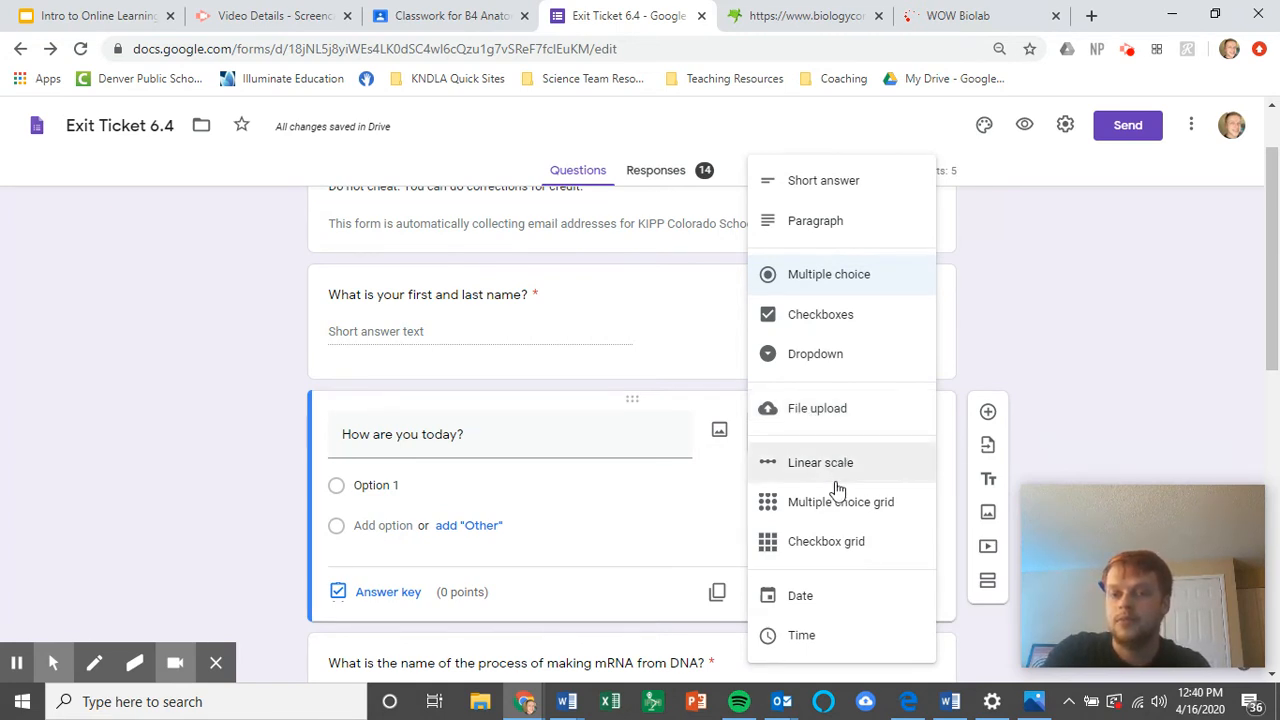
click(828, 410)
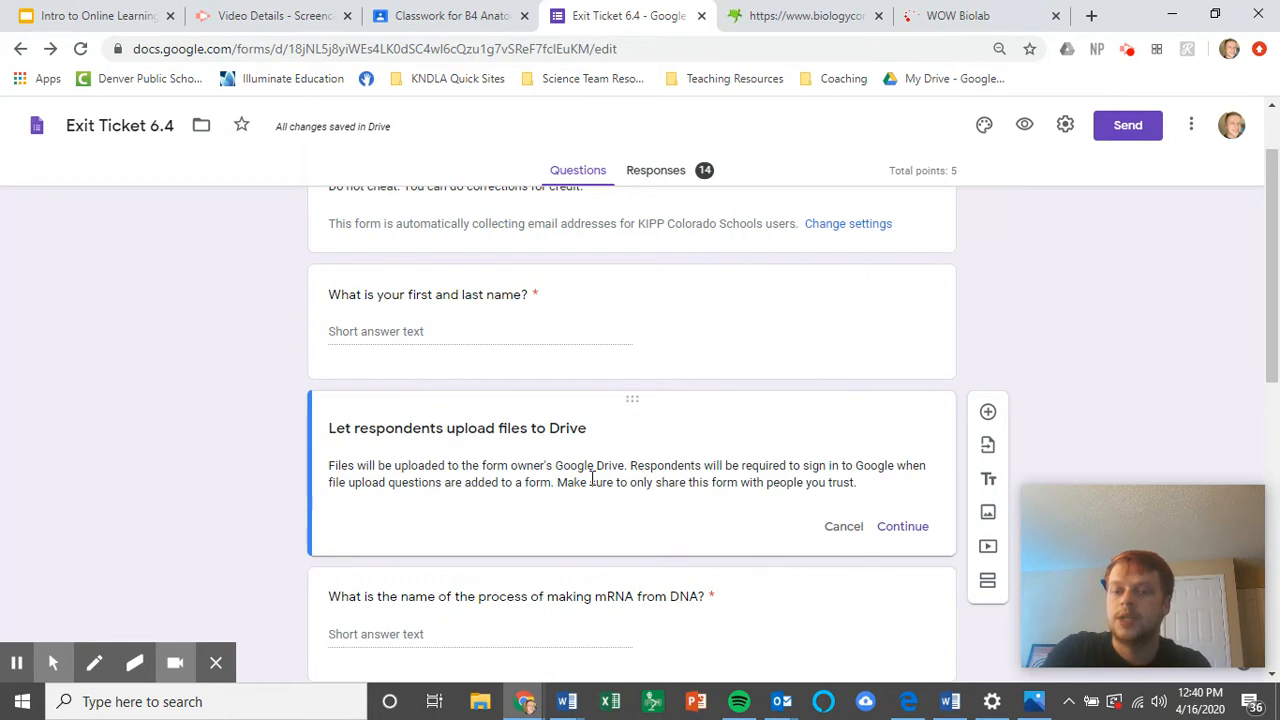
click(906, 527)
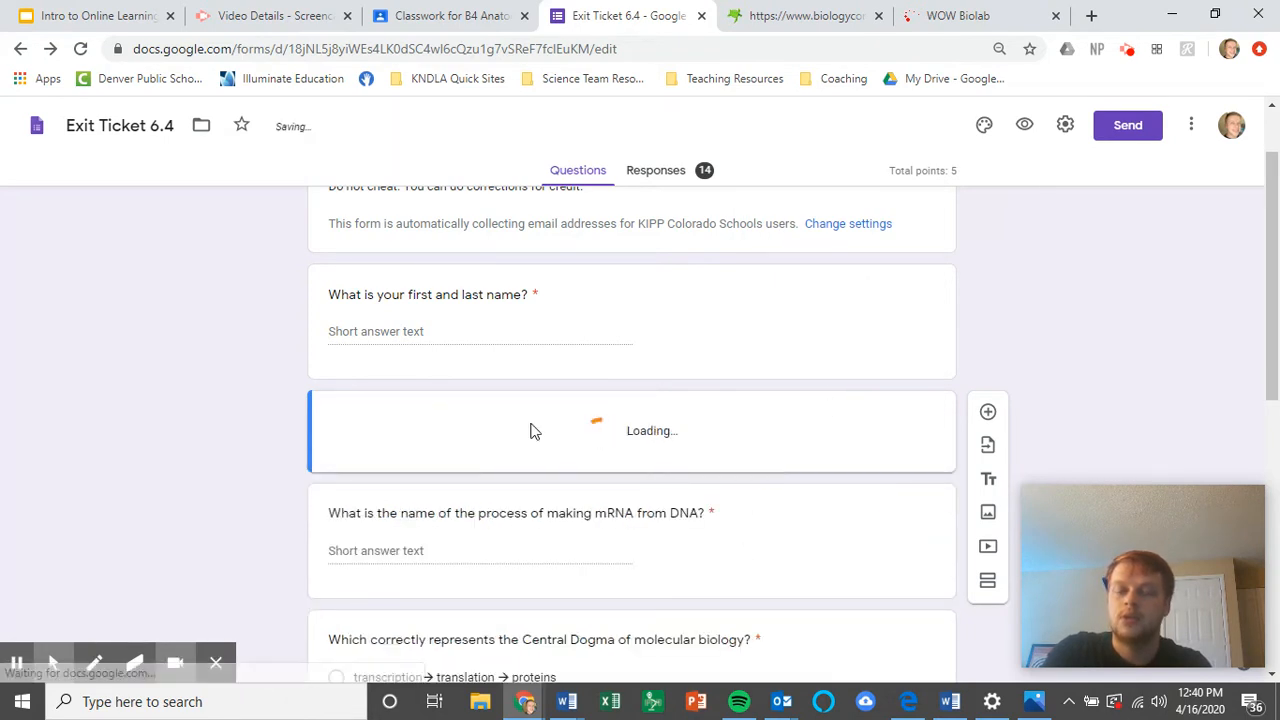
scroll(563, 505, down, 1)
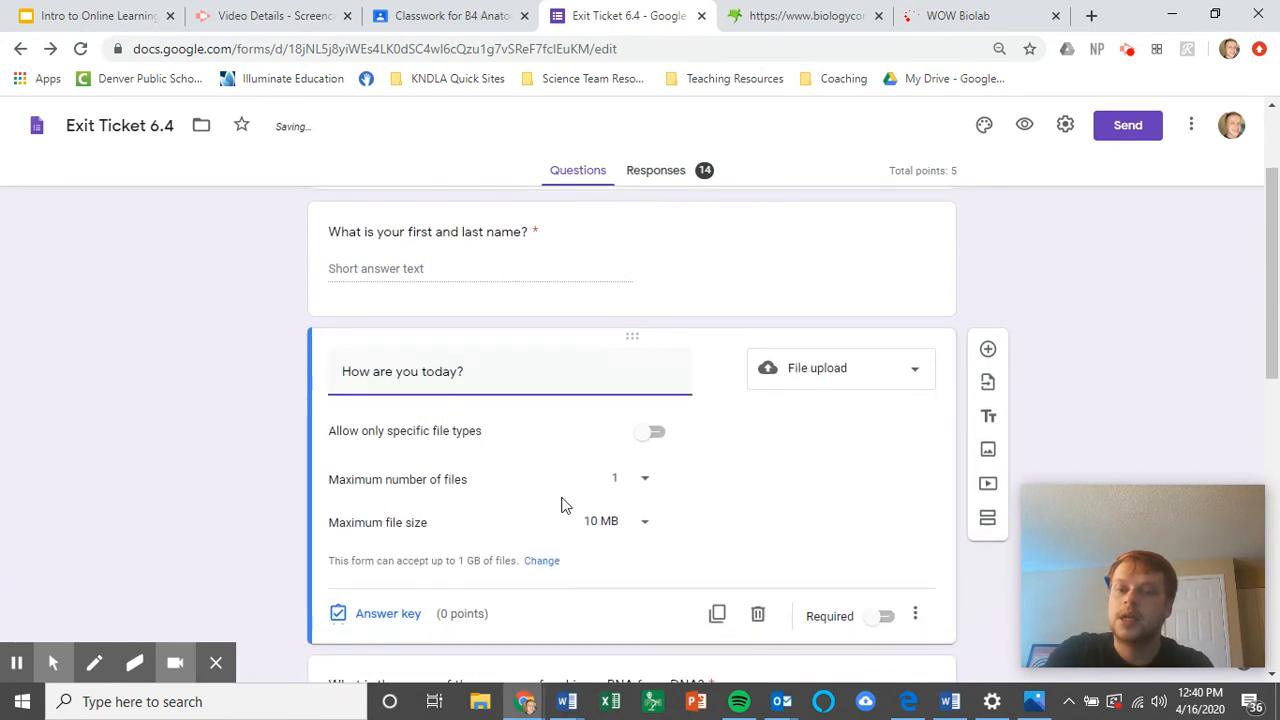
scroll(561, 505, down, 1)
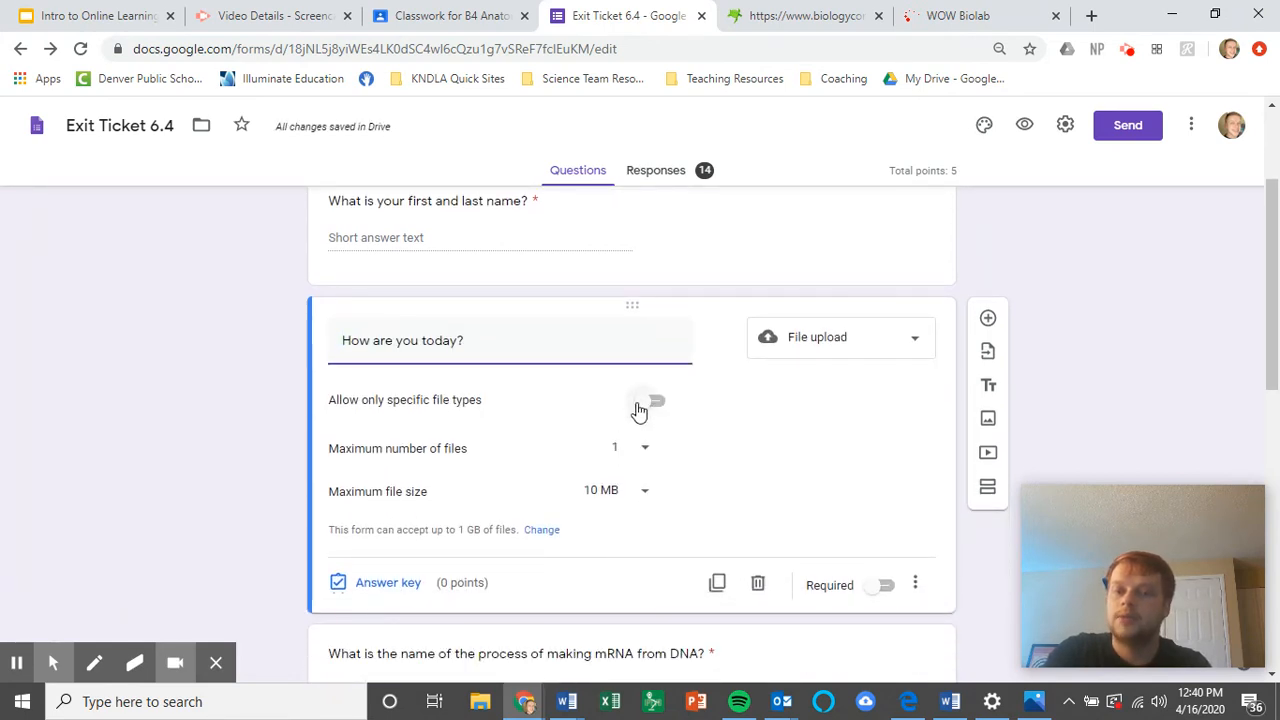
click(654, 457)
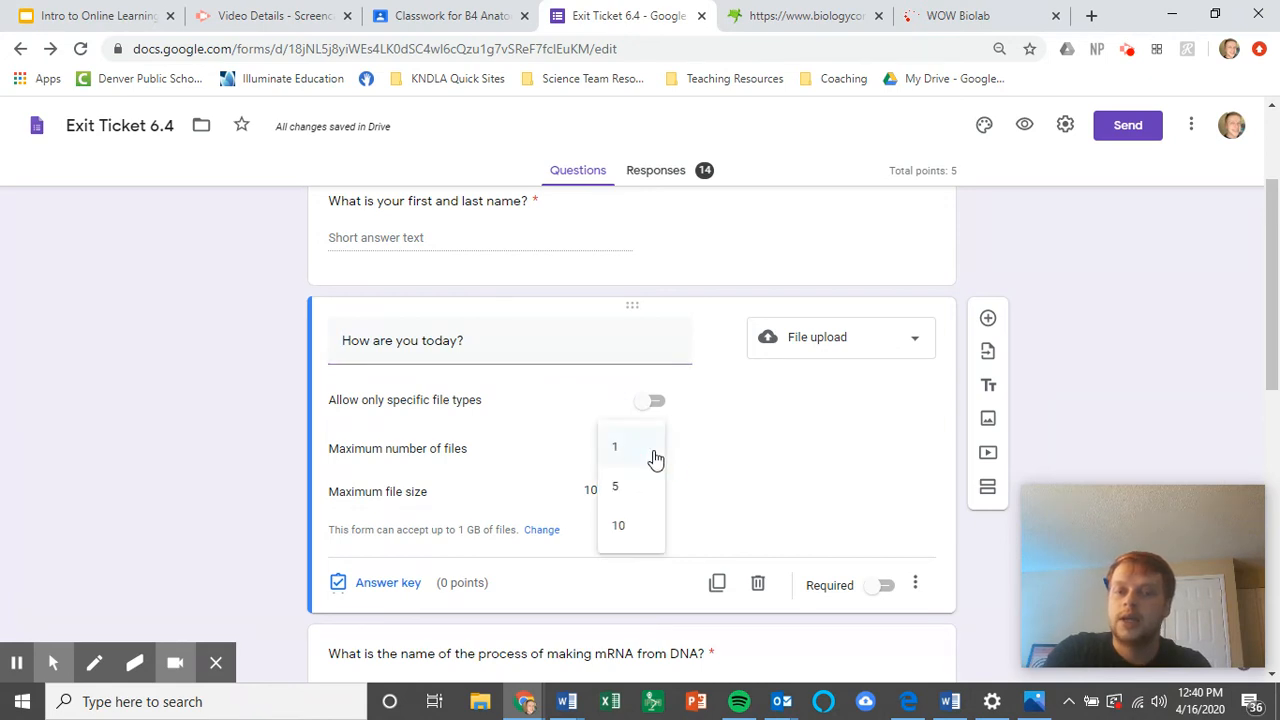
click(786, 474)
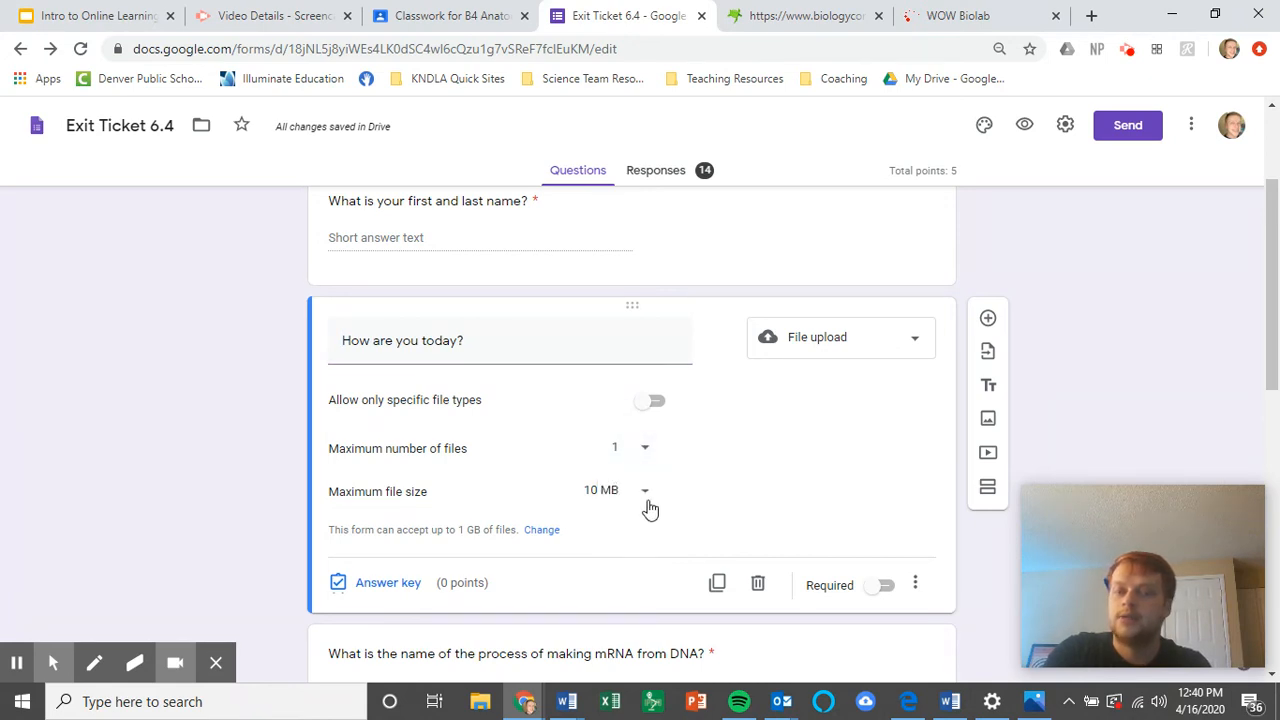
Reword the file upload question as "Please upload an image on the mRNA you transcribed.".
triple_click(418, 342)
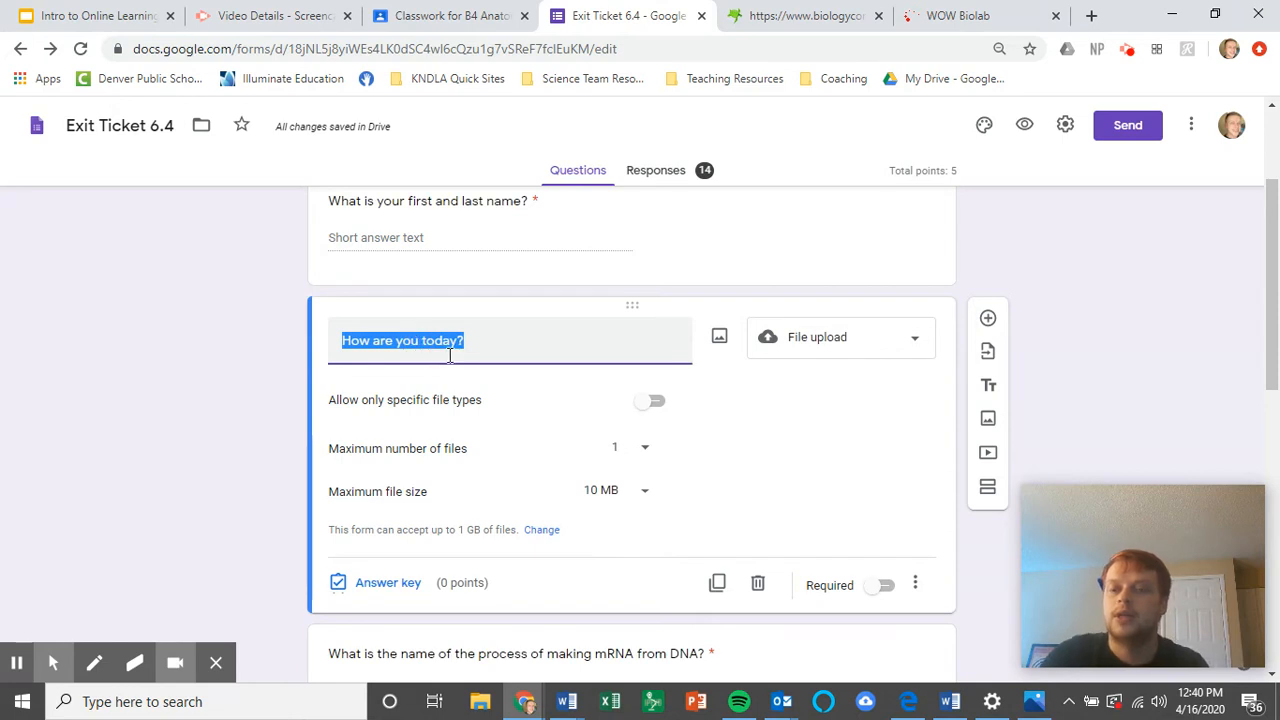
text(Please up)
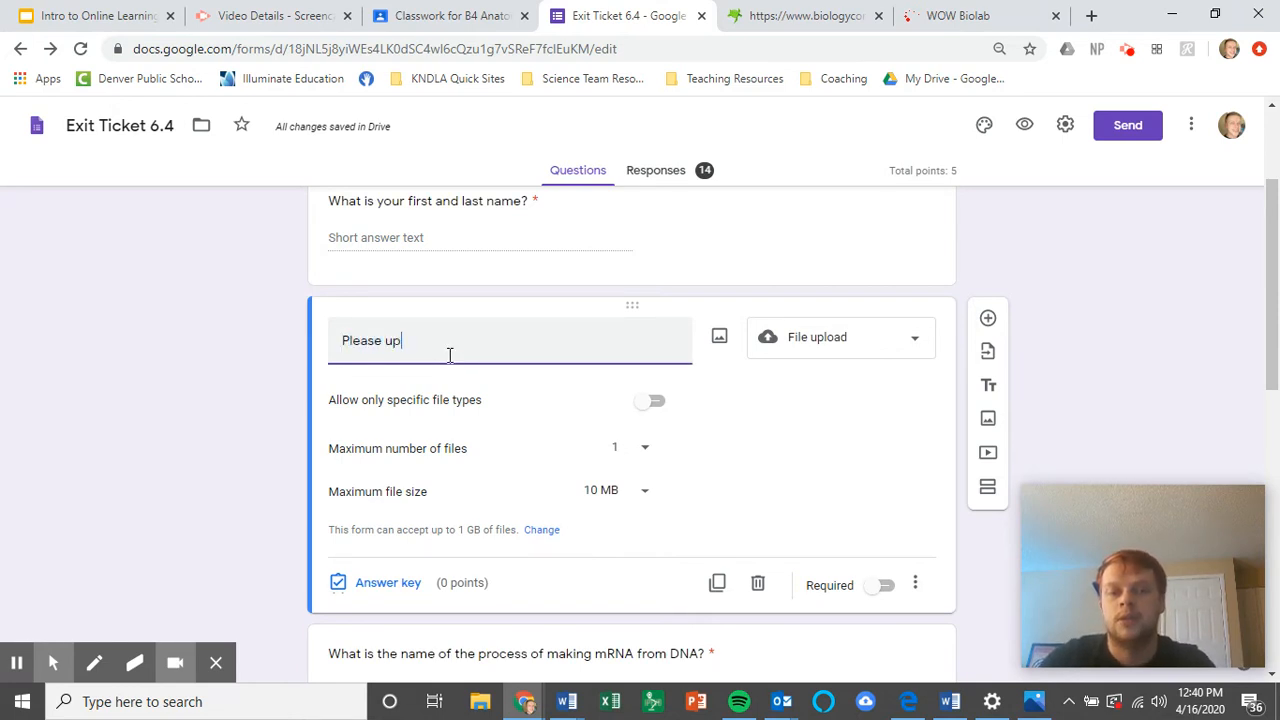
text(load an imag)
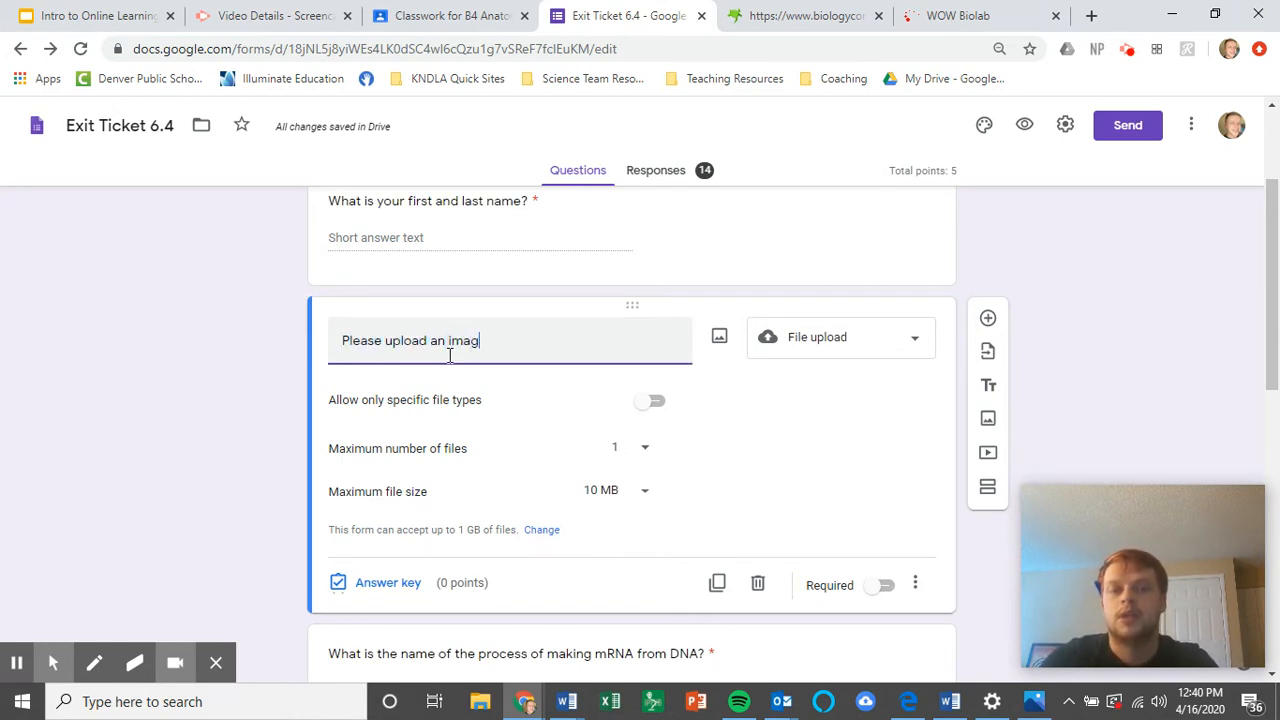
text(e on the )
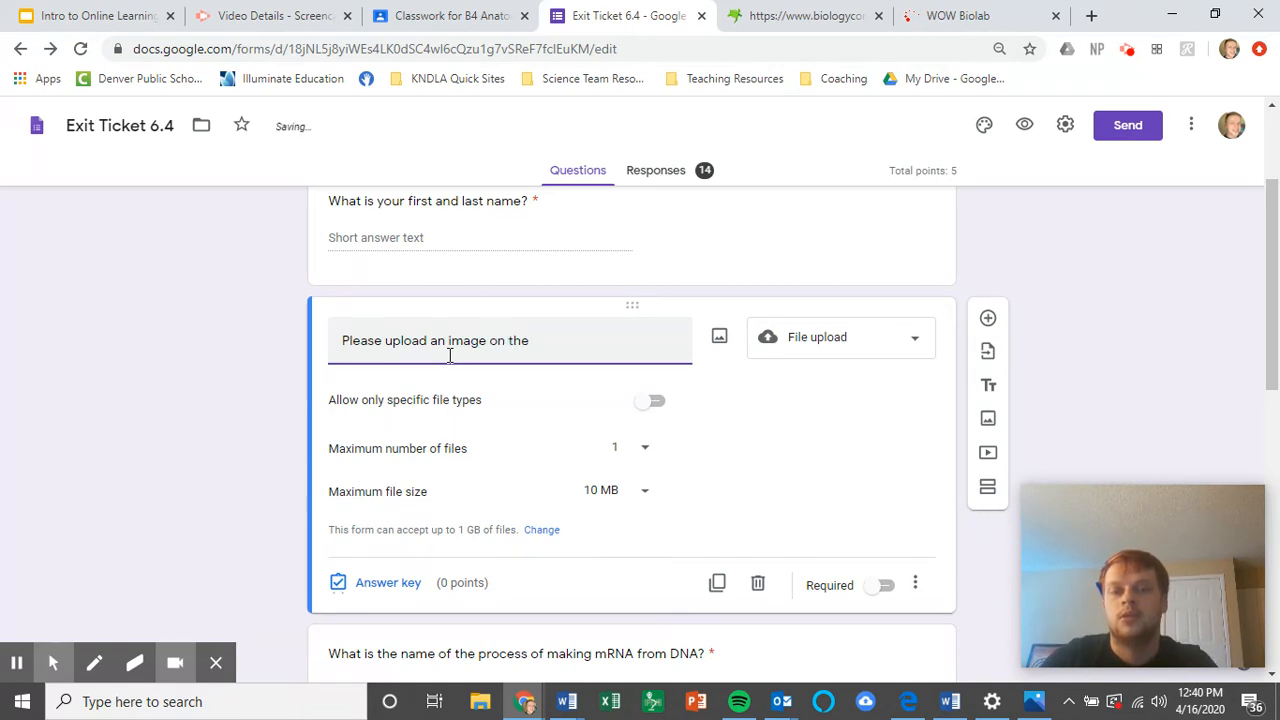
text(mRNA you transcribed.)
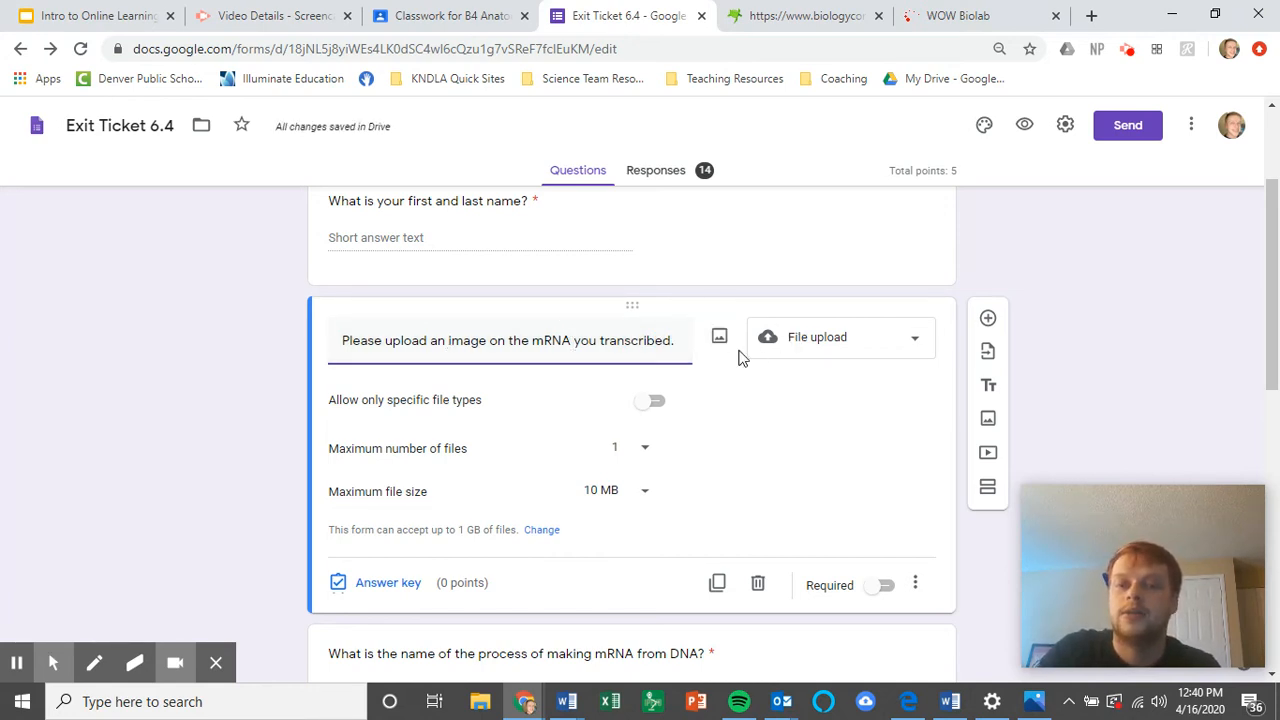
Switch the file upload question to Multiple choice and reword it as "How are you?".
click(786, 342)
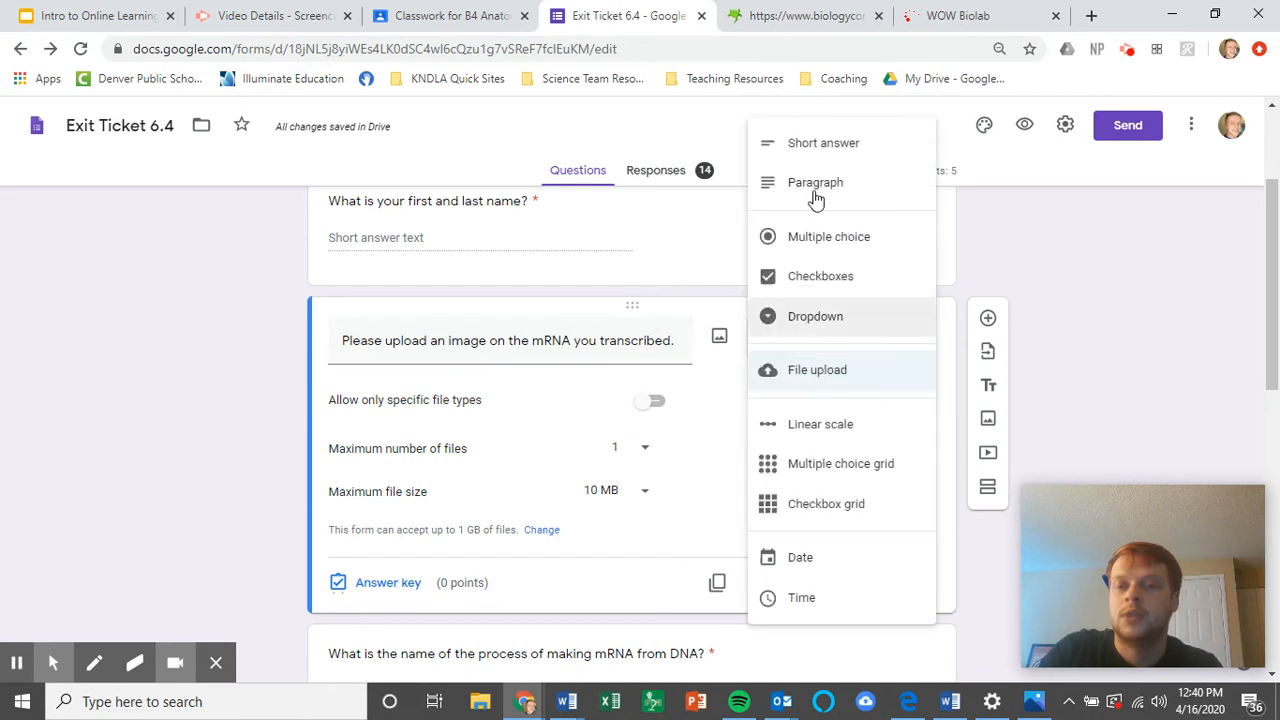
click(820, 246)
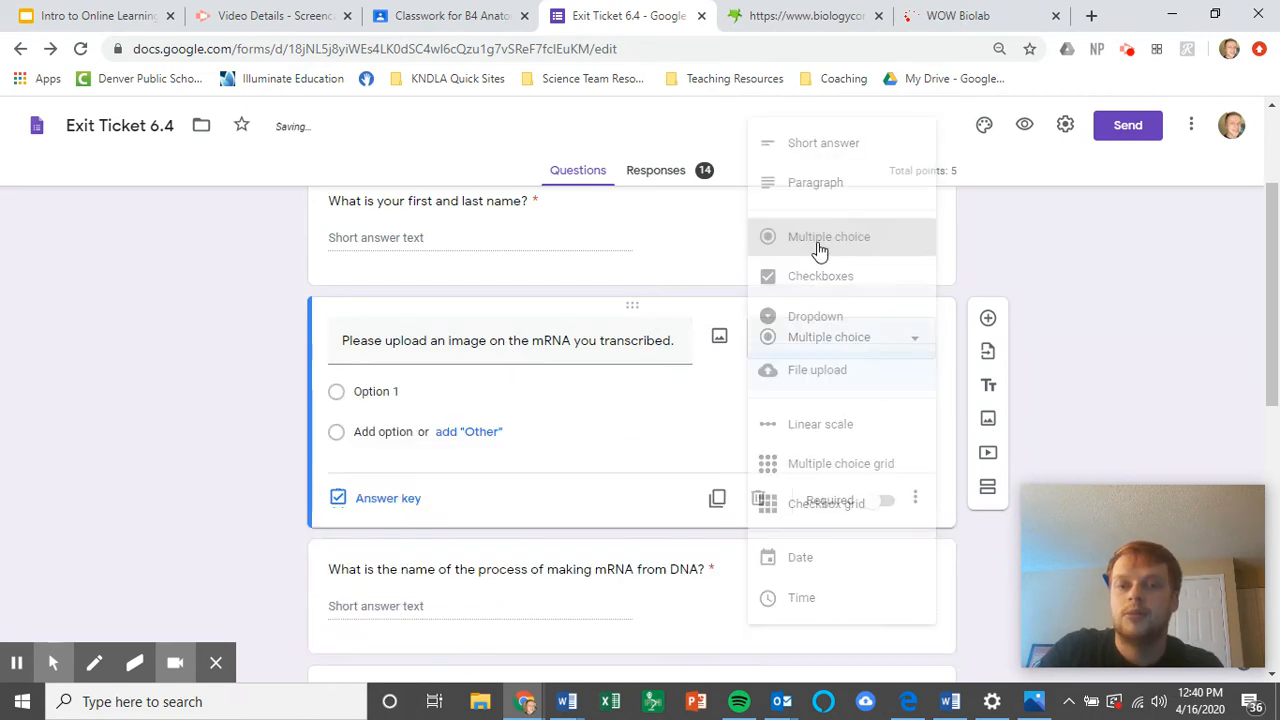
triple_click(536, 343)
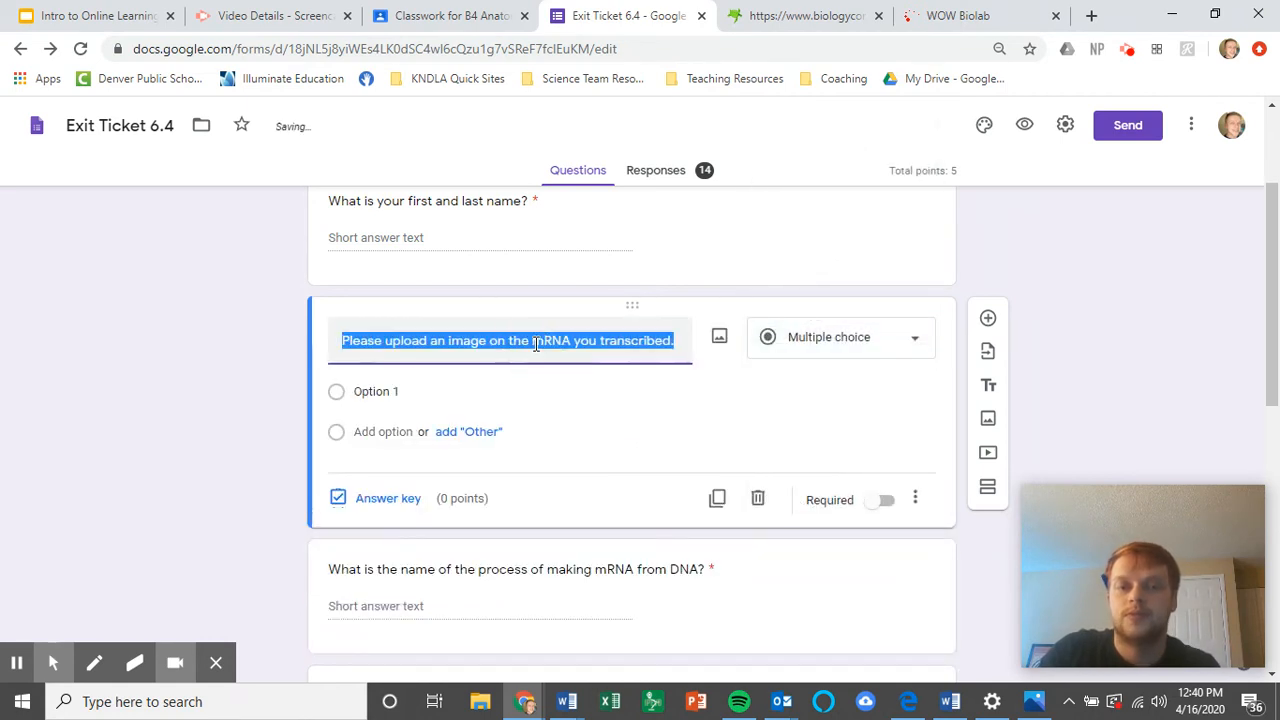
text(How are you?)
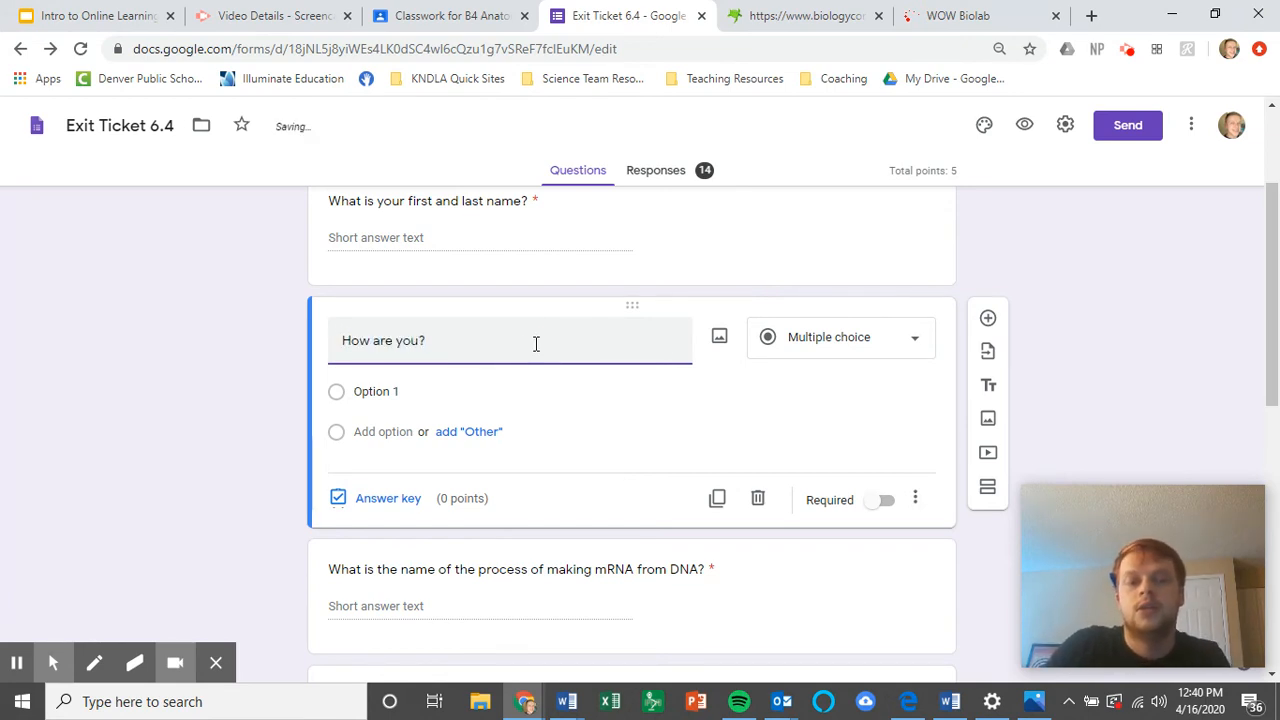
Give the "How are you?" question three answer options: "Fine", "Amazing" and "Not great".
click(417, 388)
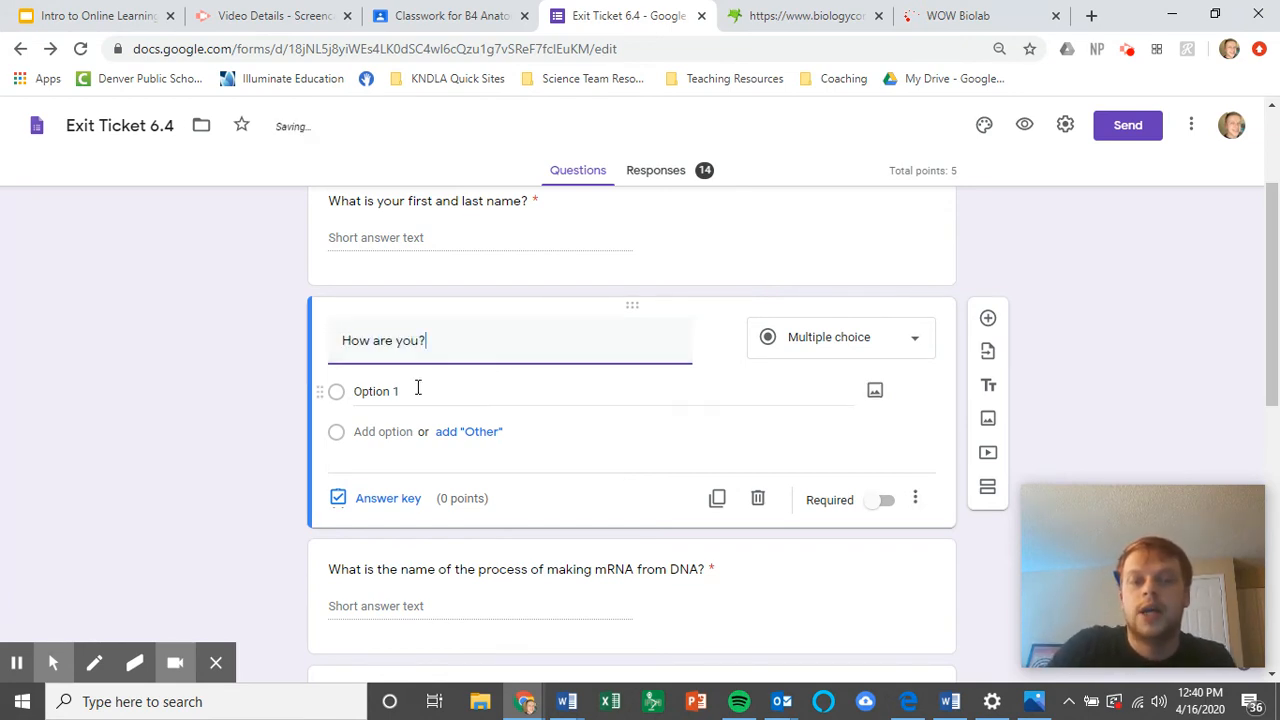
text(Fine)
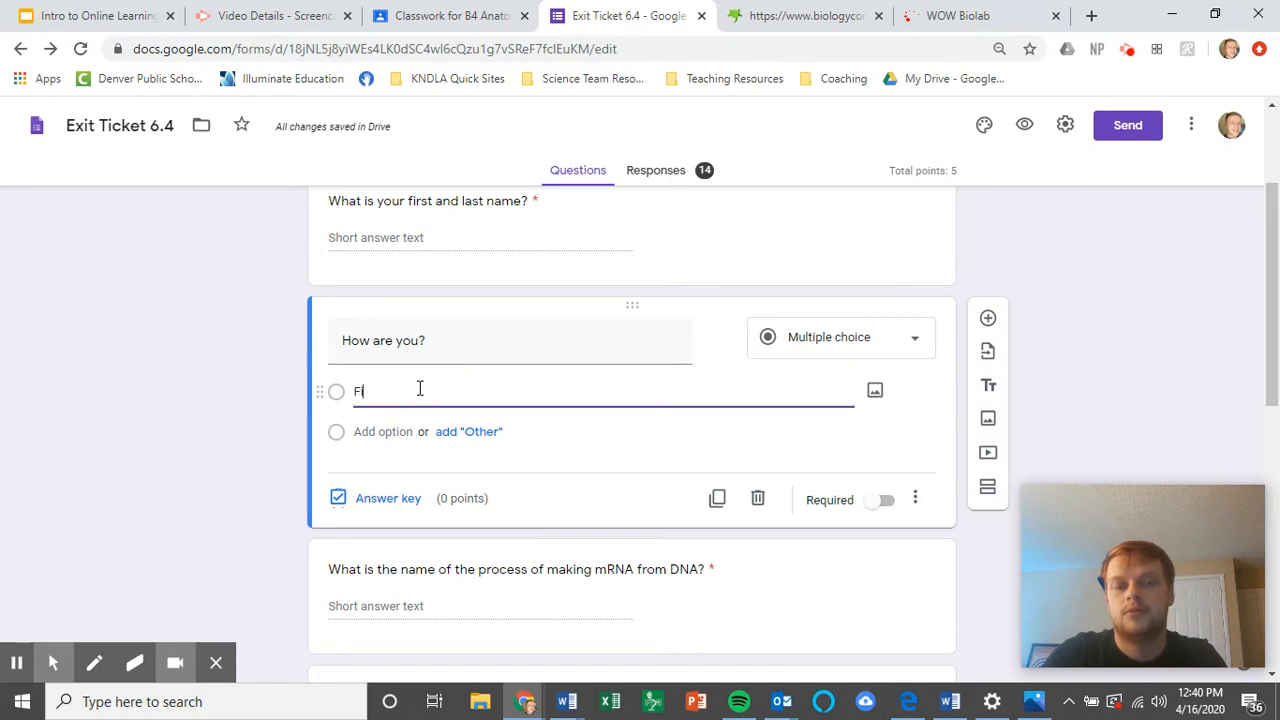
click(393, 441)
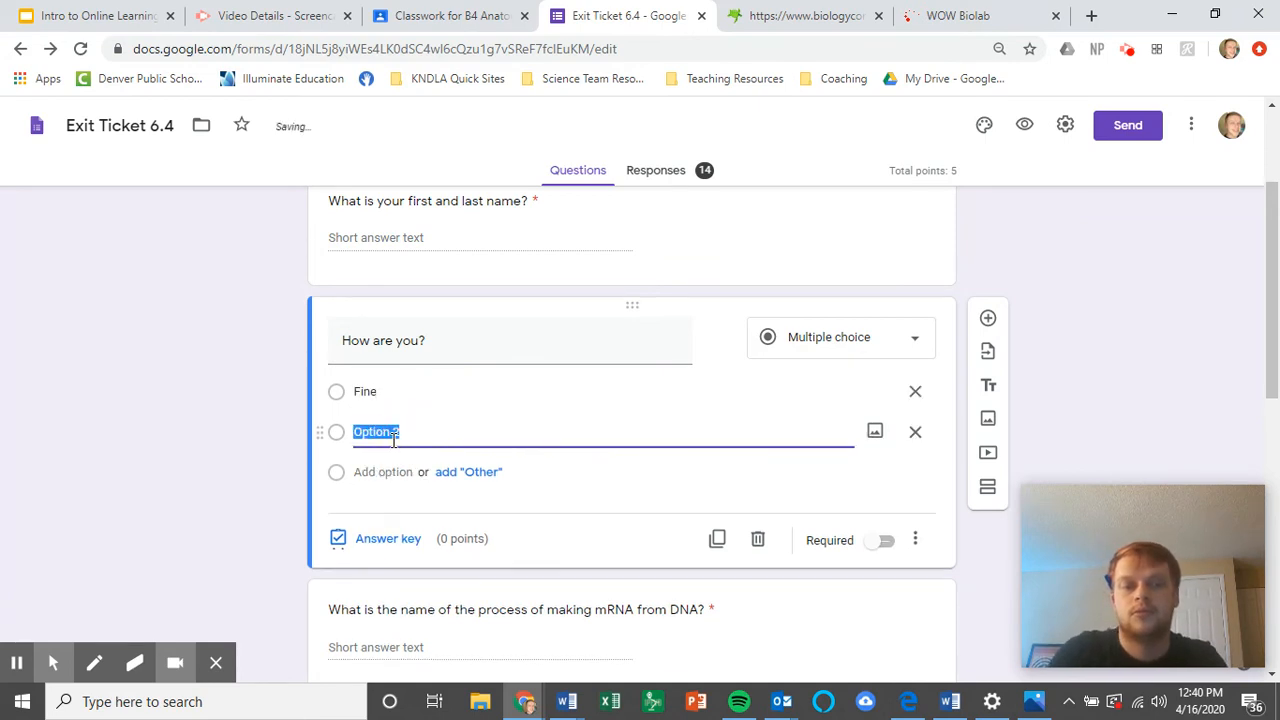
text(Amazing)
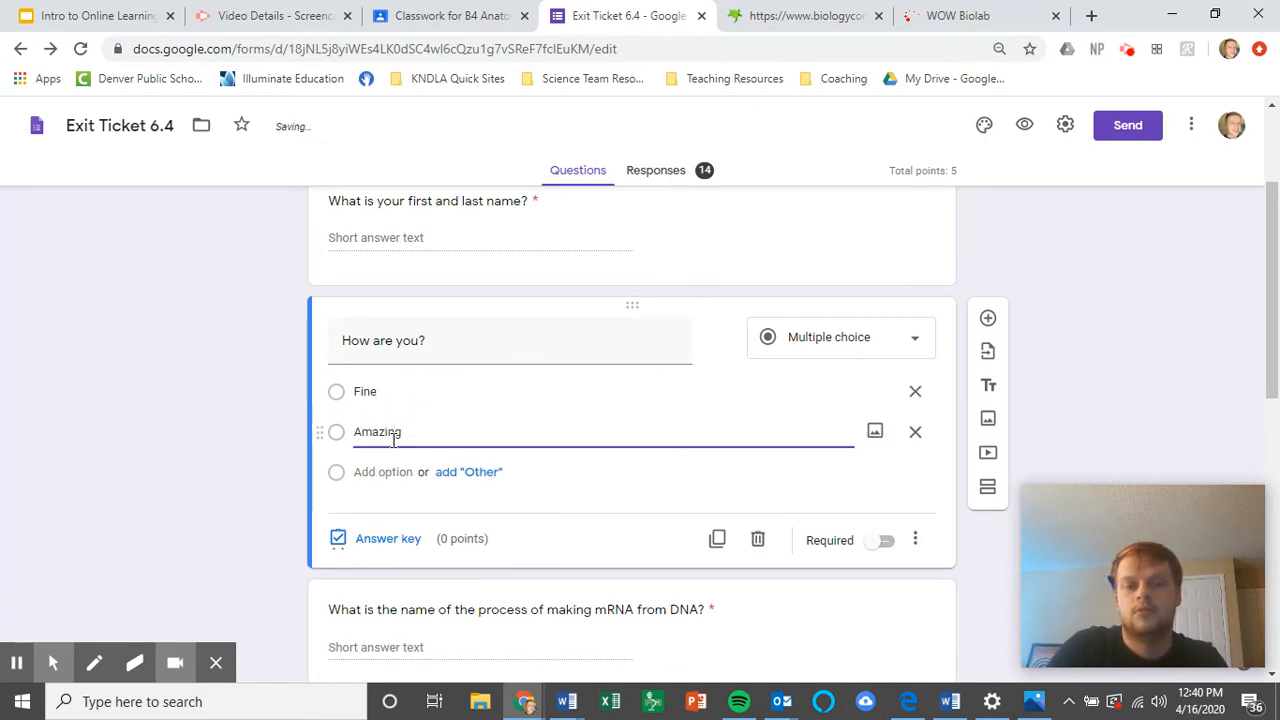
click(381, 466)
click(381, 472)
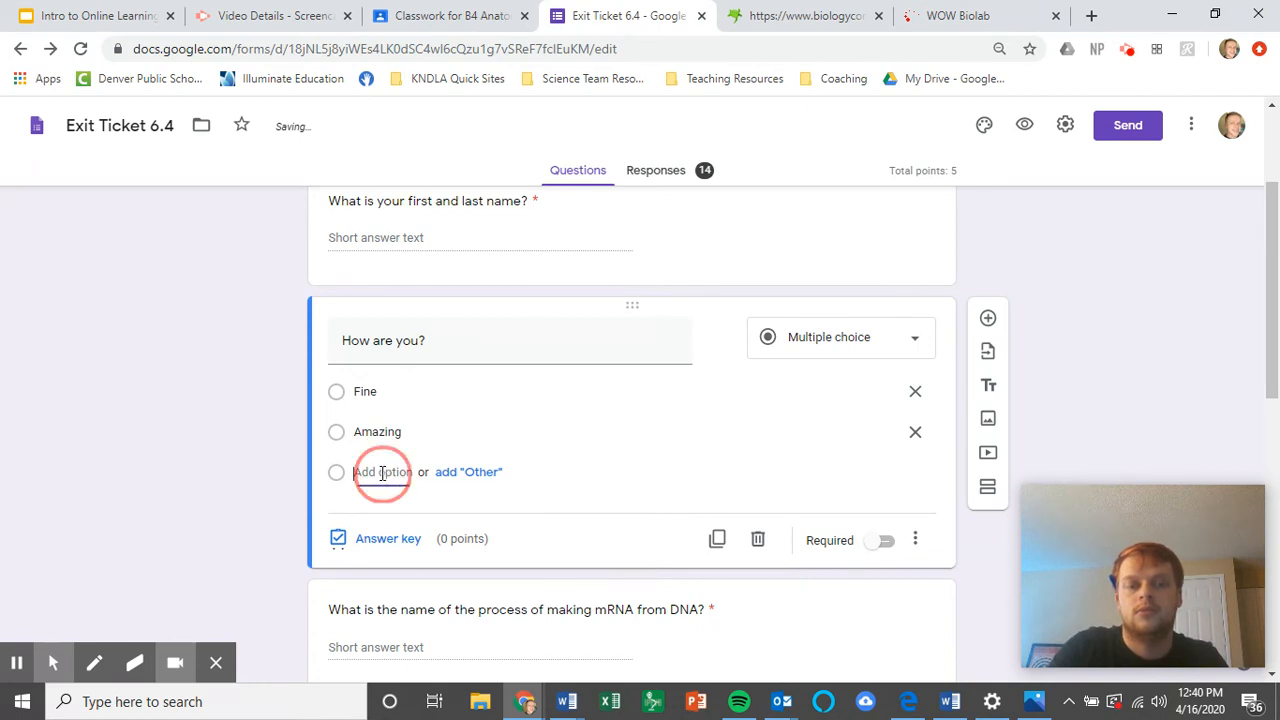
text(Not gre)
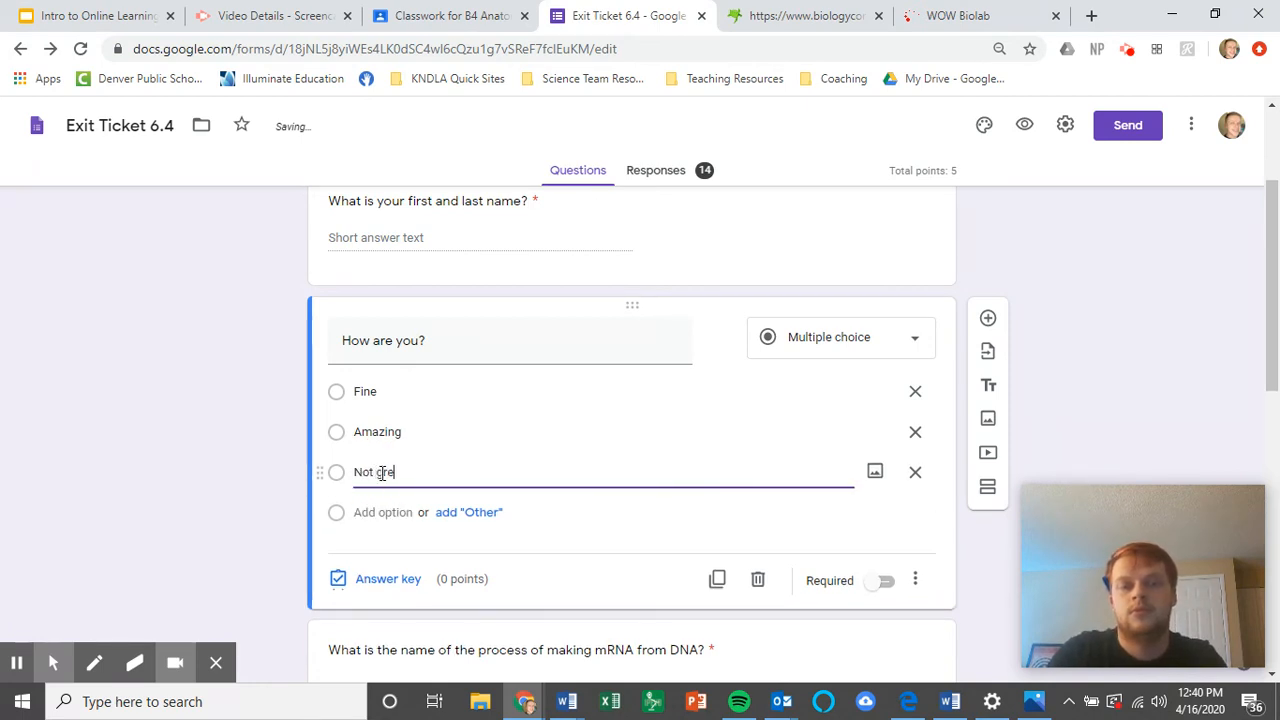
text(at)
click(738, 532)
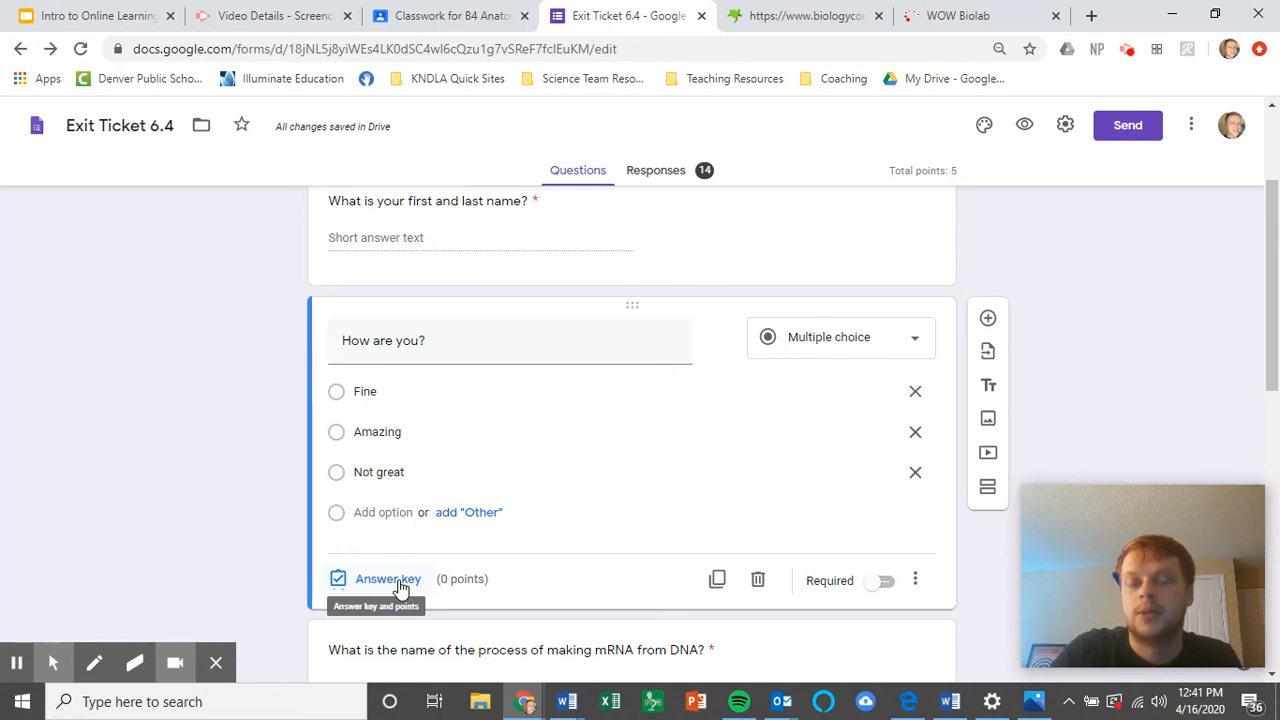
Make the "How are you?" question required and set its answer key to "Amazing" for 1 point.
click(878, 583)
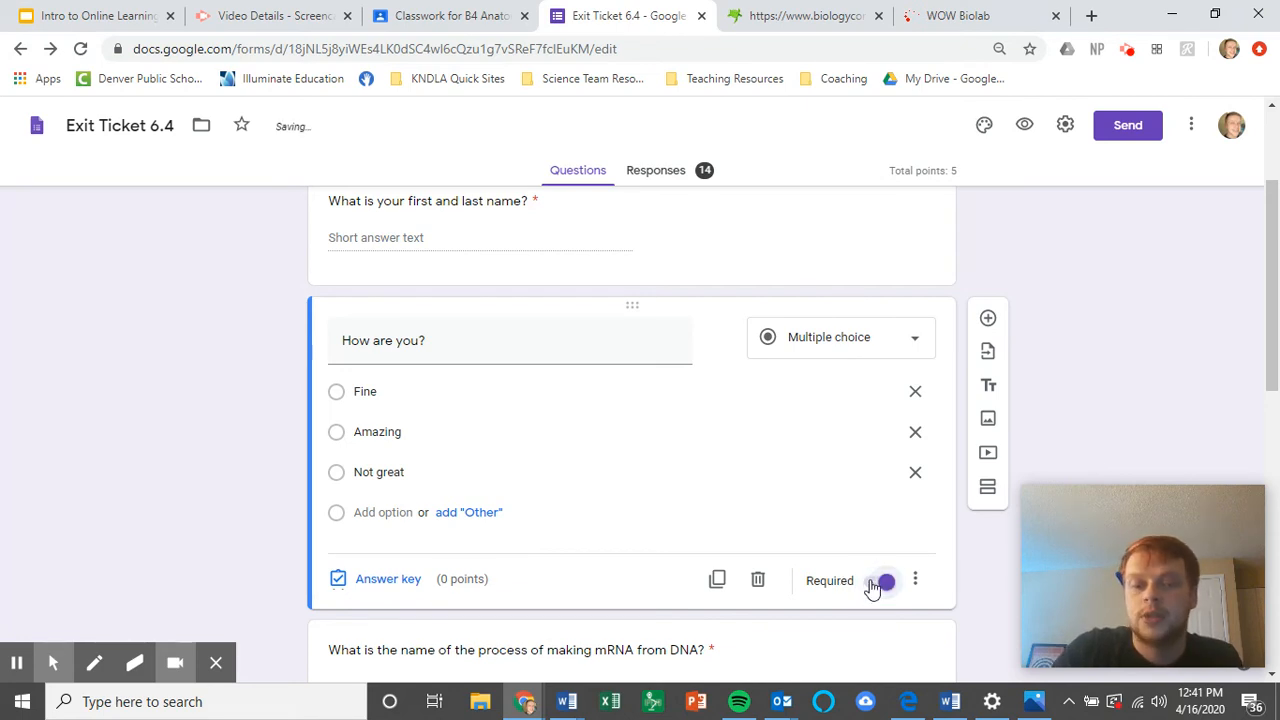
click(403, 577)
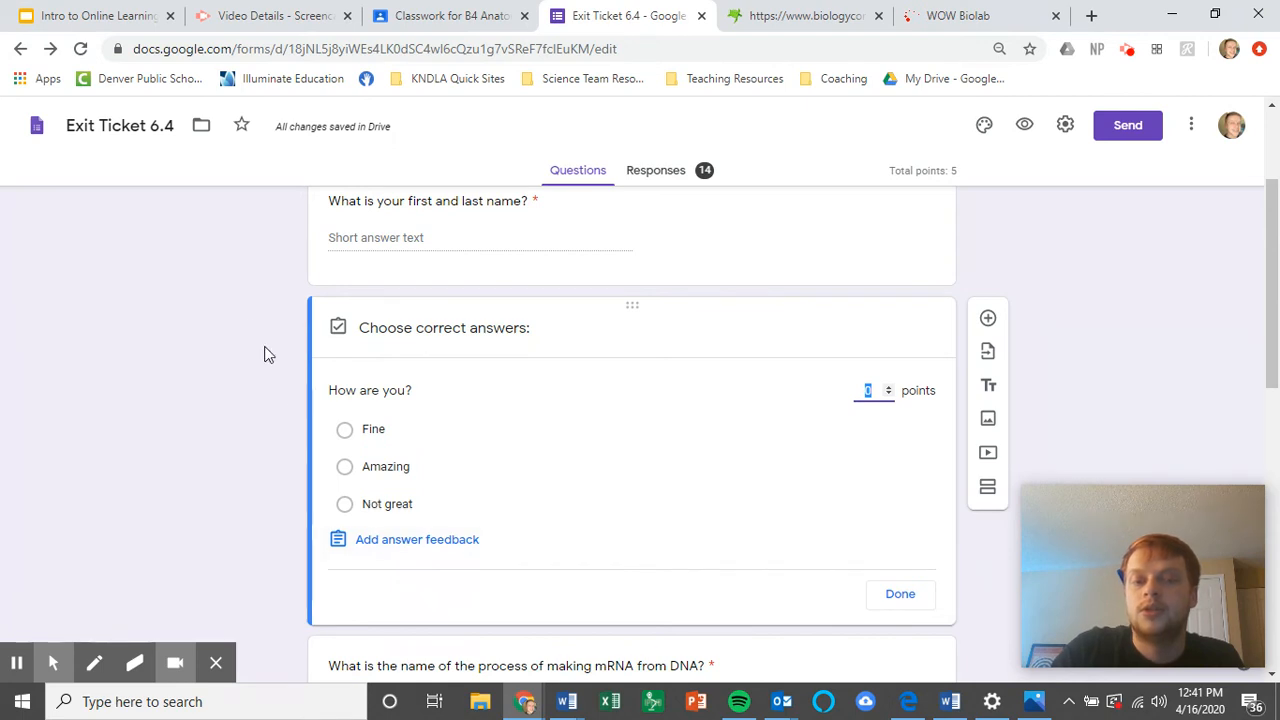
click(345, 467)
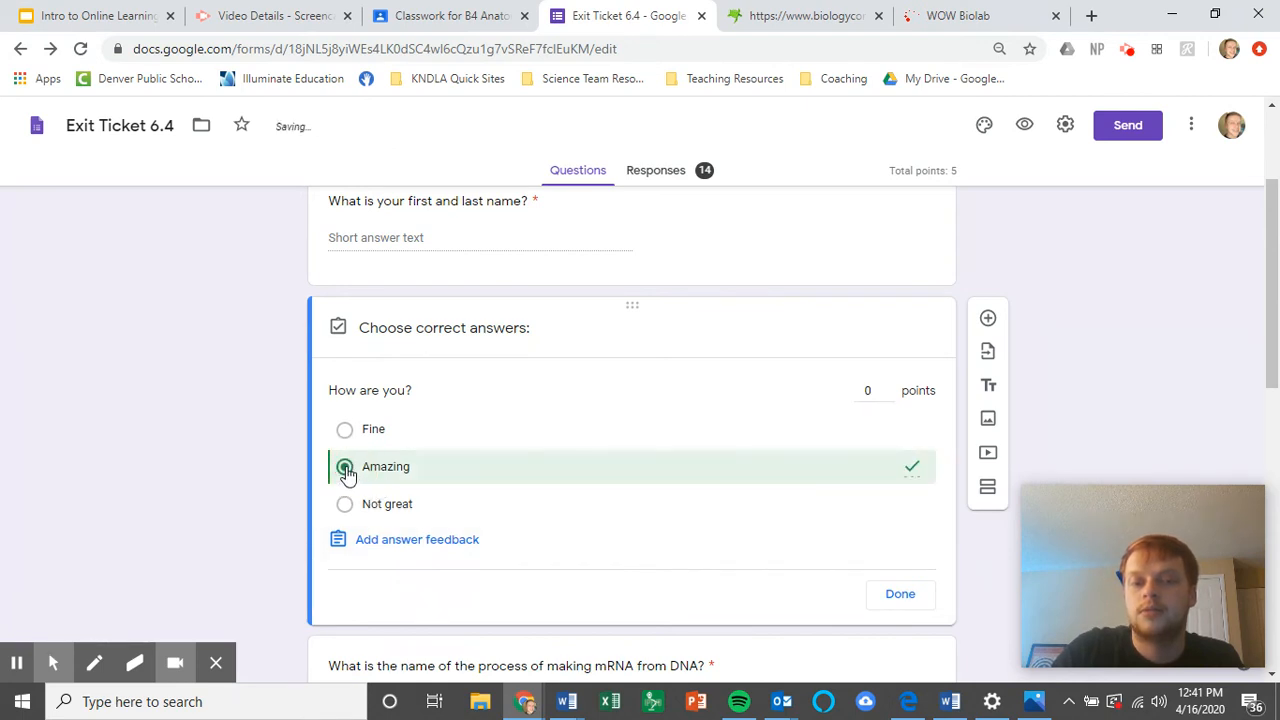
click(889, 387)
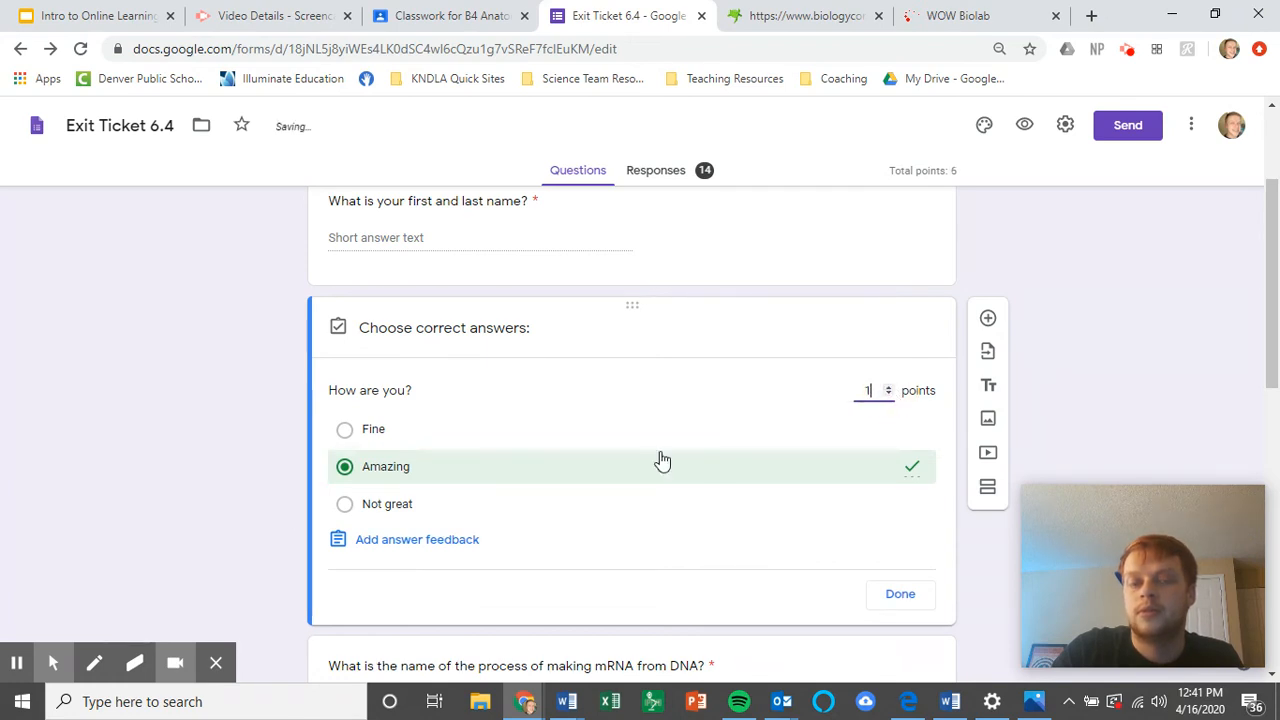
View the answer feedback entry for incorrect answers to "How are you?" and dismiss it without adding feedback.
click(404, 541)
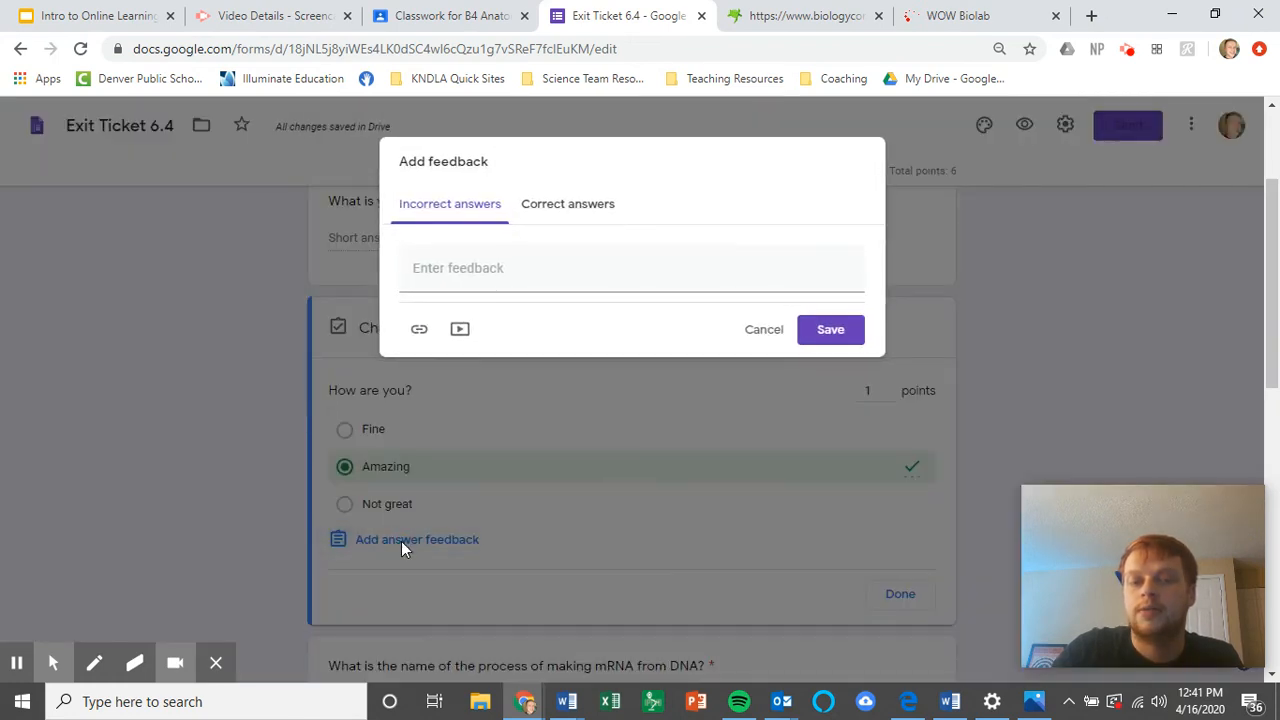
click(485, 267)
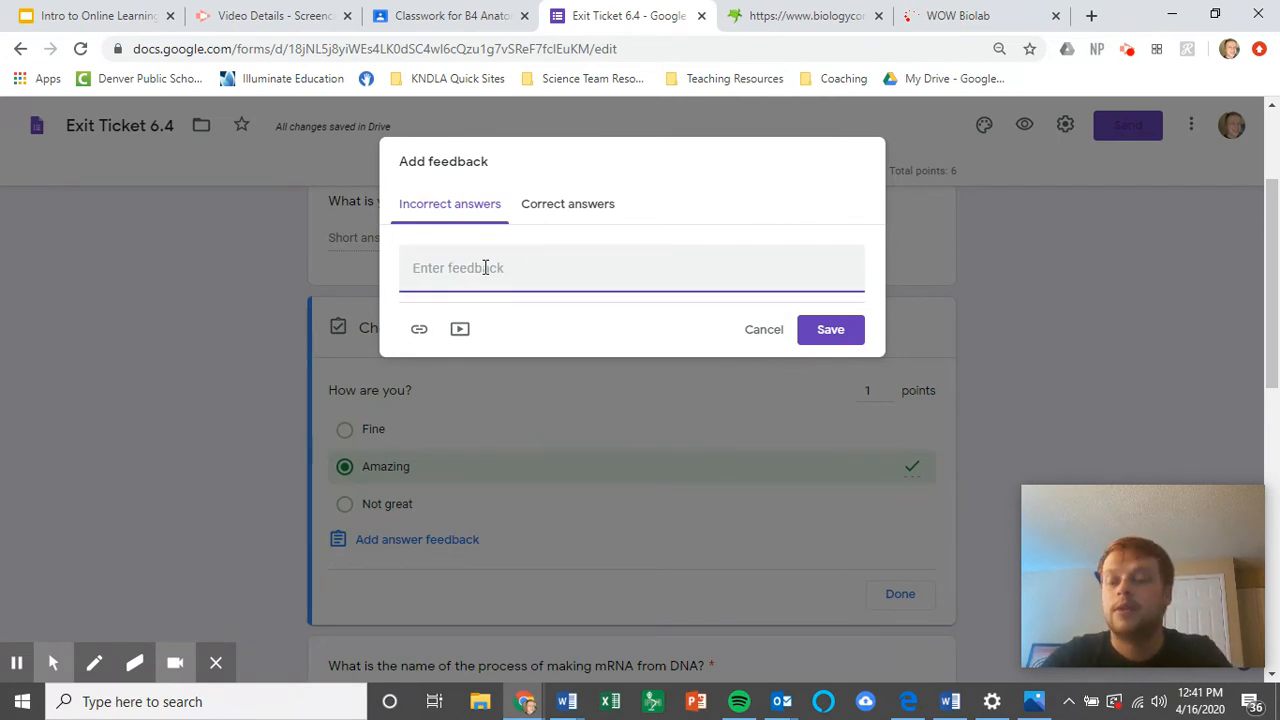
click(760, 340)
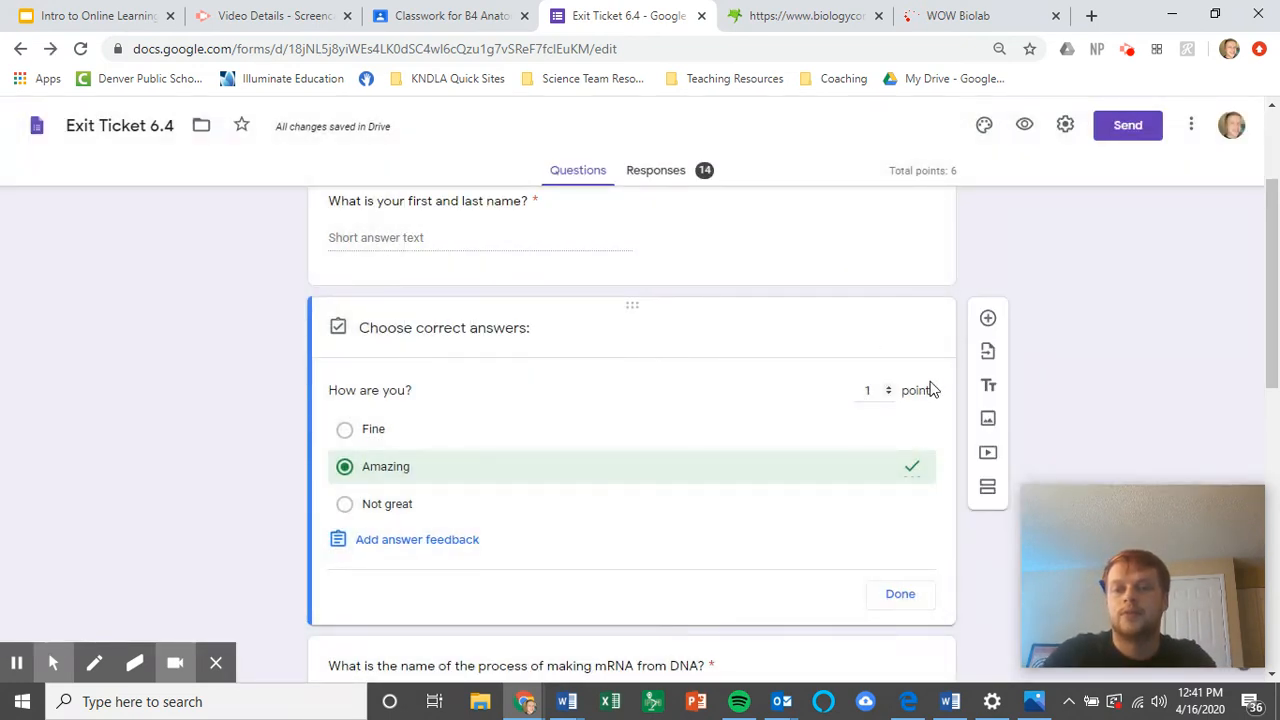
right_click(670, 355)
click(647, 327)
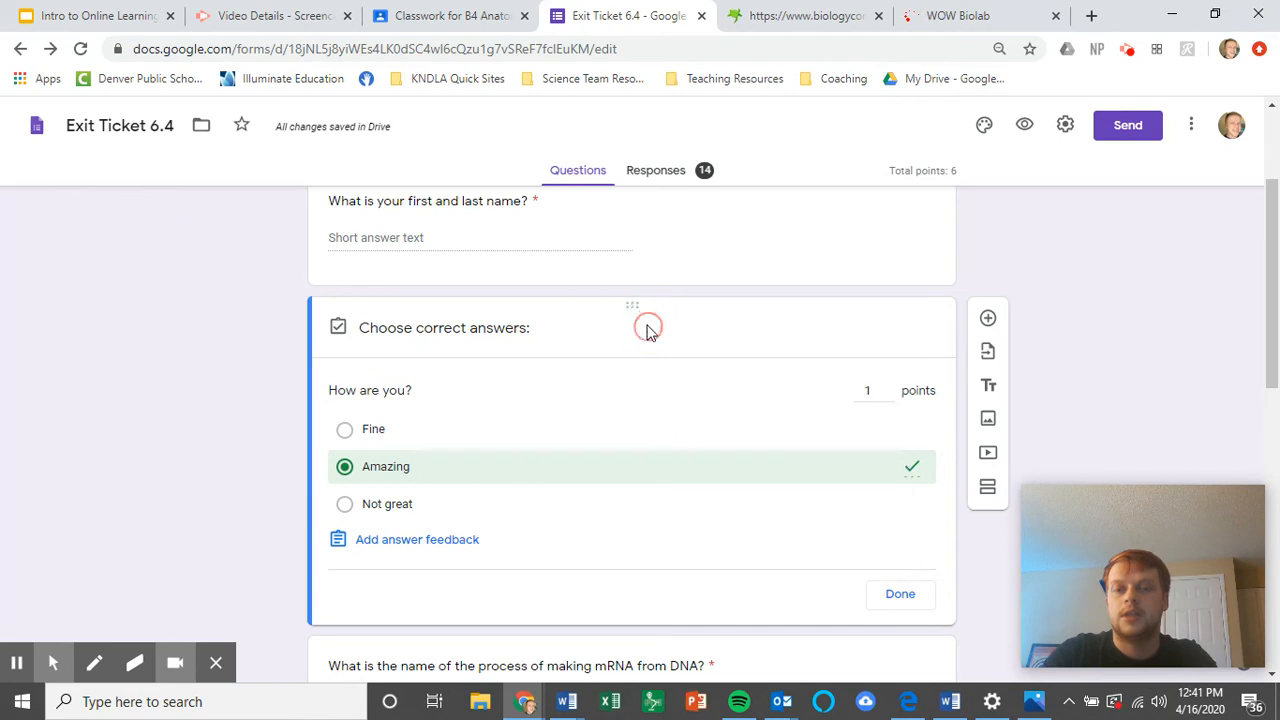
Close the answer key of the "How are you?" question and delete the question from the form.
click(899, 604)
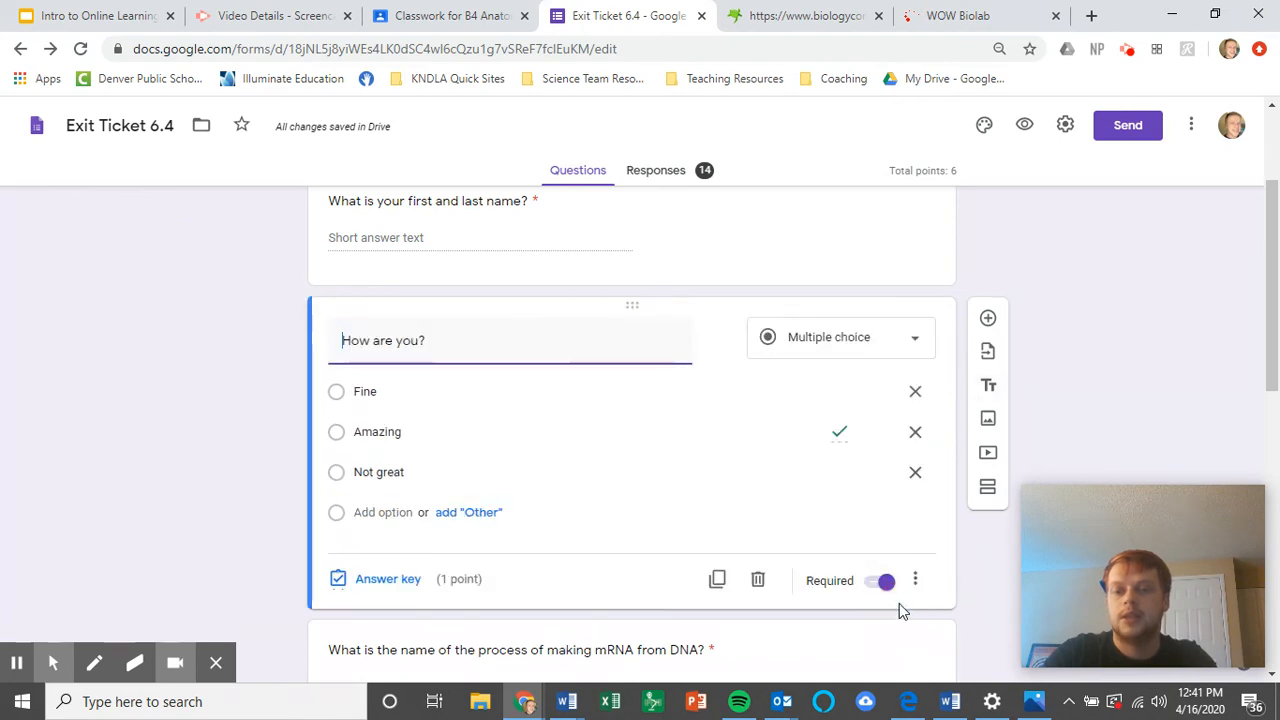
click(757, 580)
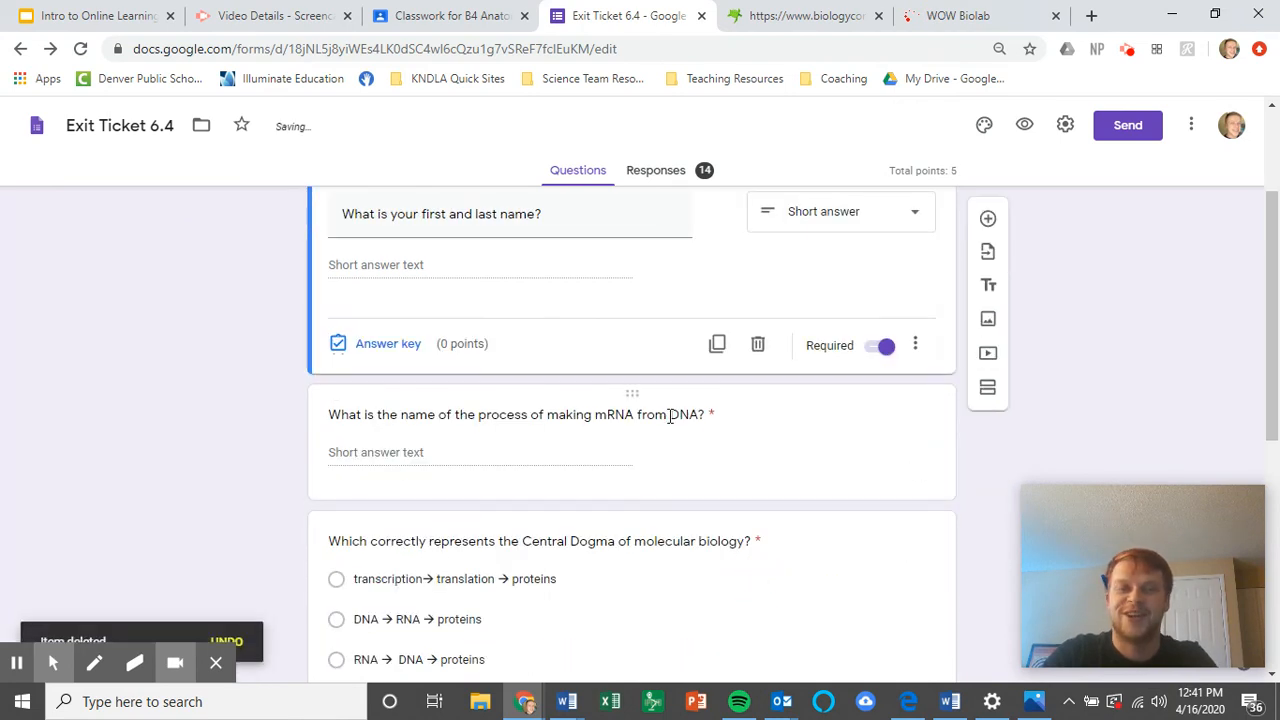
Review the accepted answers, points and feedback in the answer key of the question on making mRNA from DNA.
scroll(700, 467, down, 1)
click(708, 355)
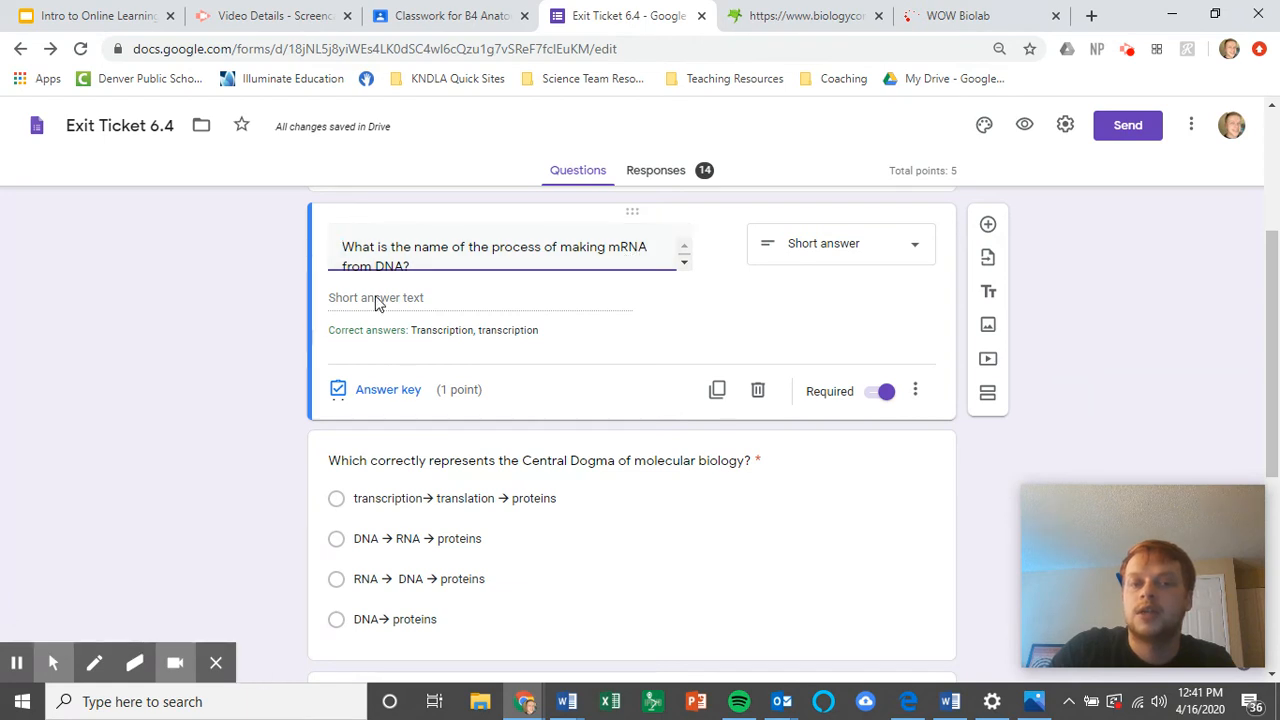
click(368, 394)
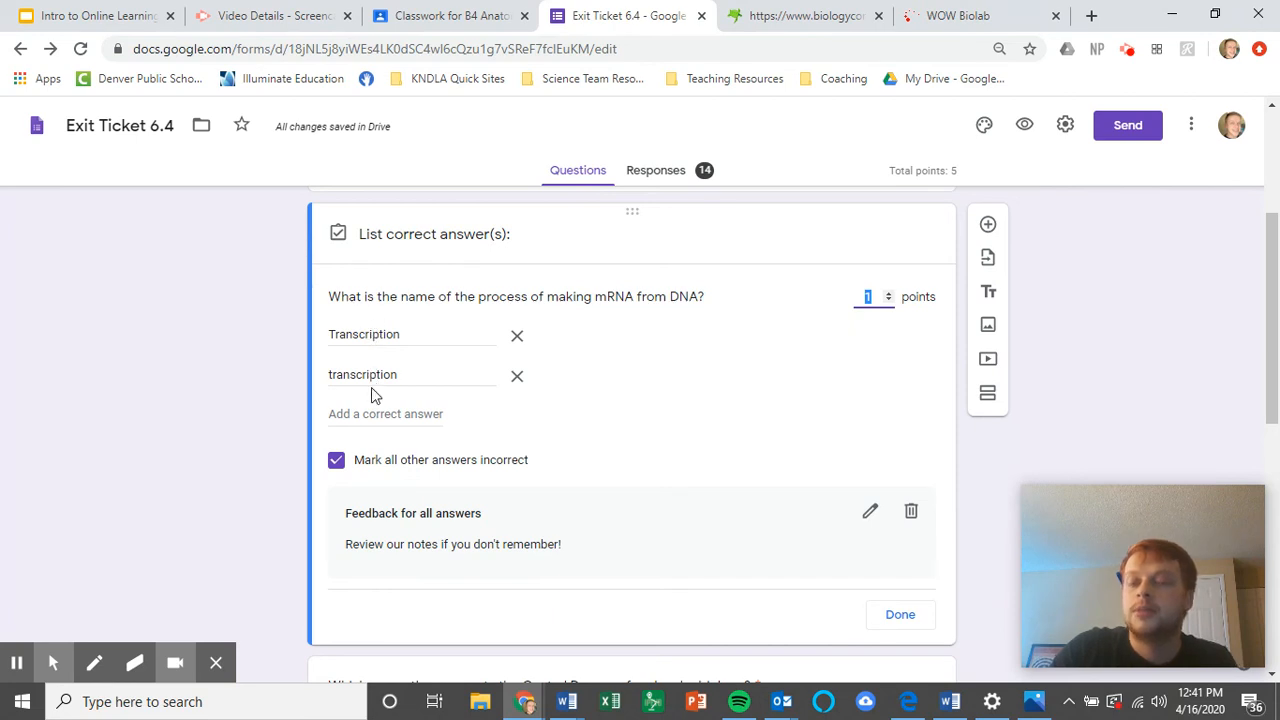
click(900, 616)
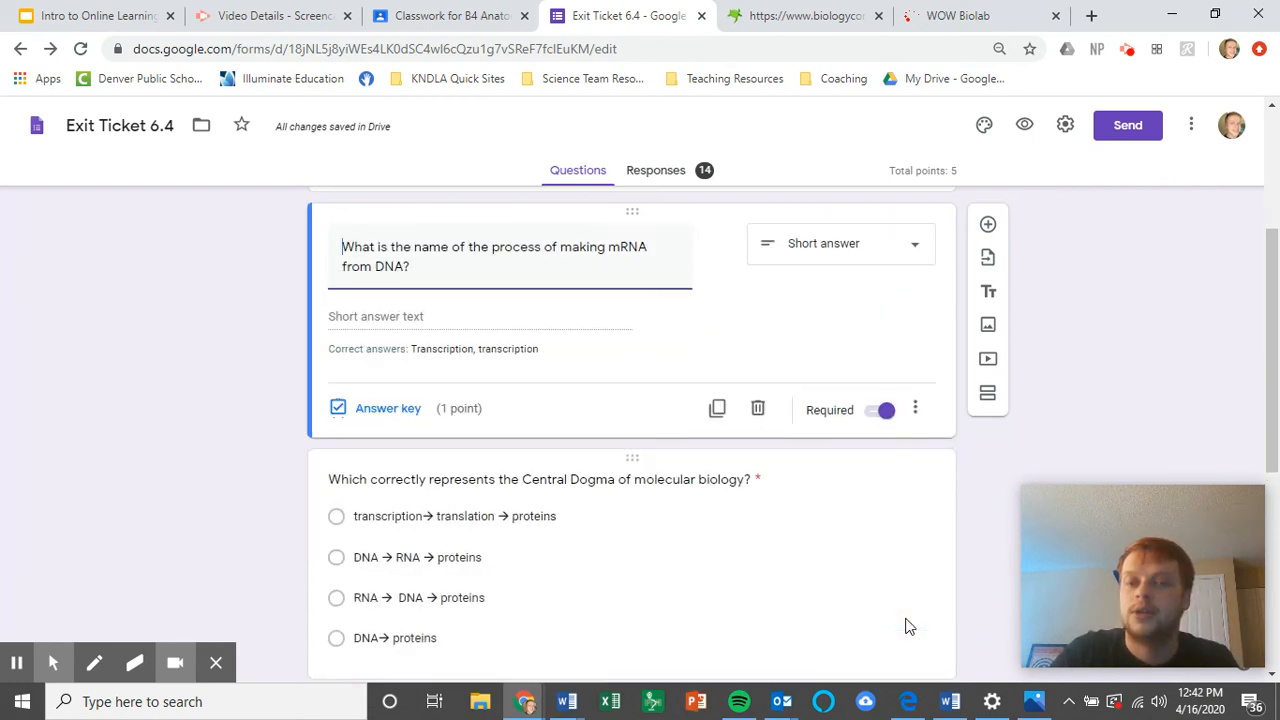
Review the answer key of the Central Dogma question, including its feedback for correct and incorrect answers.
scroll(637, 369, down, 2)
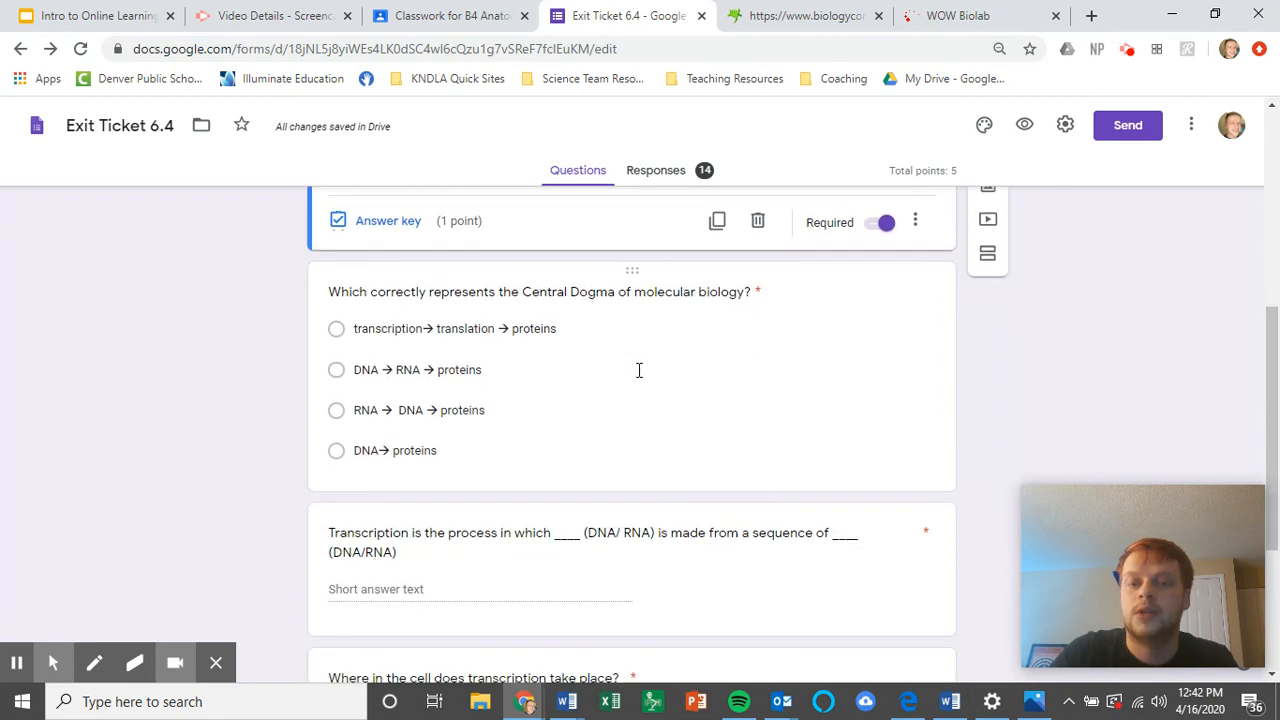
click(723, 324)
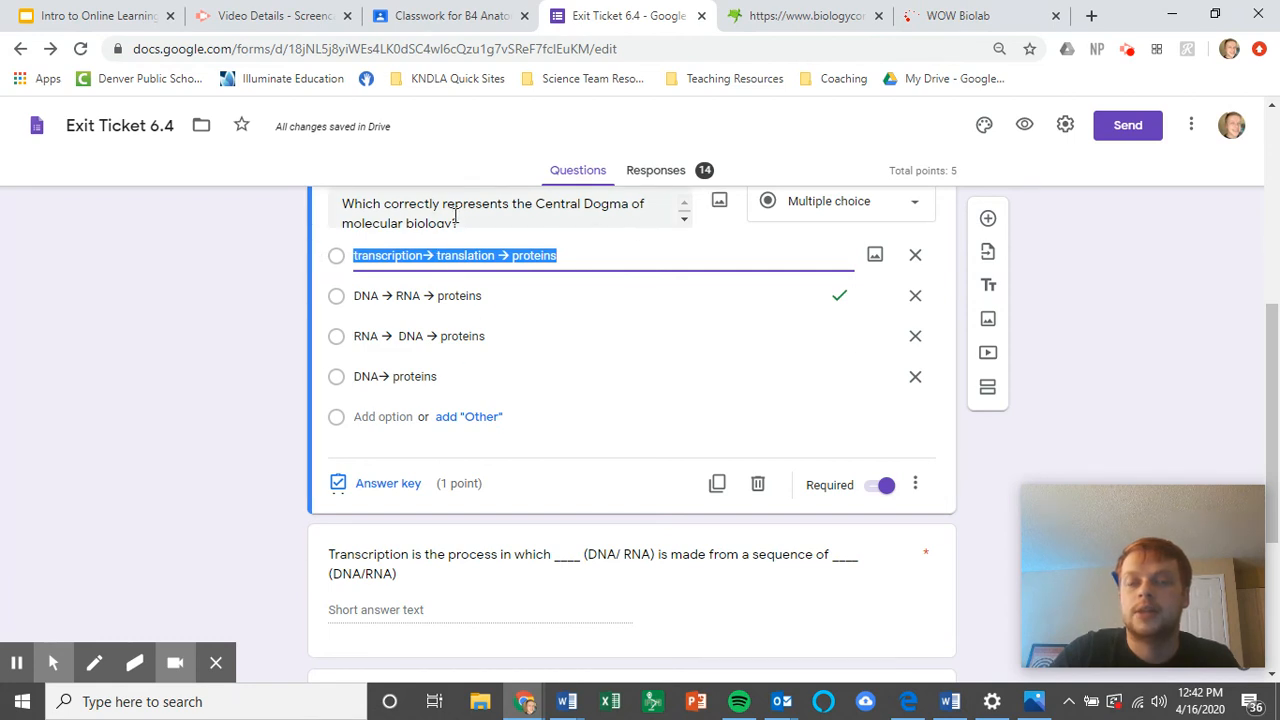
click(413, 485)
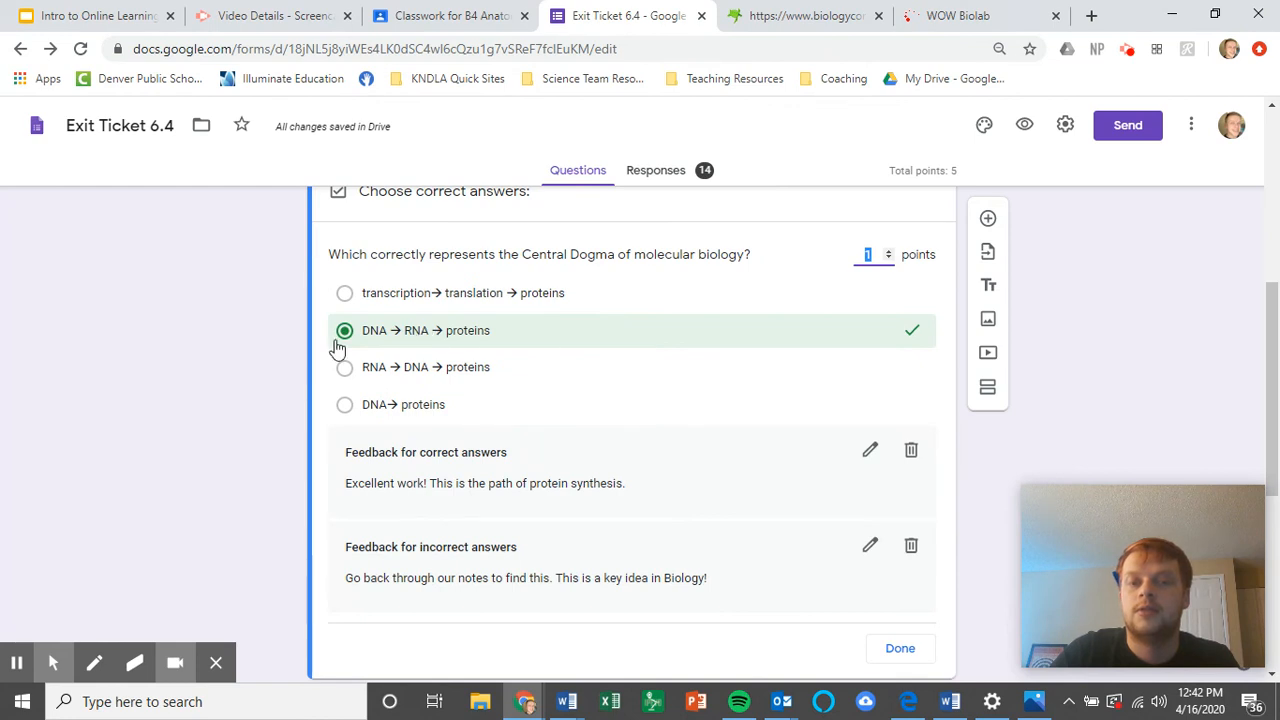
scroll(574, 443, down, 2)
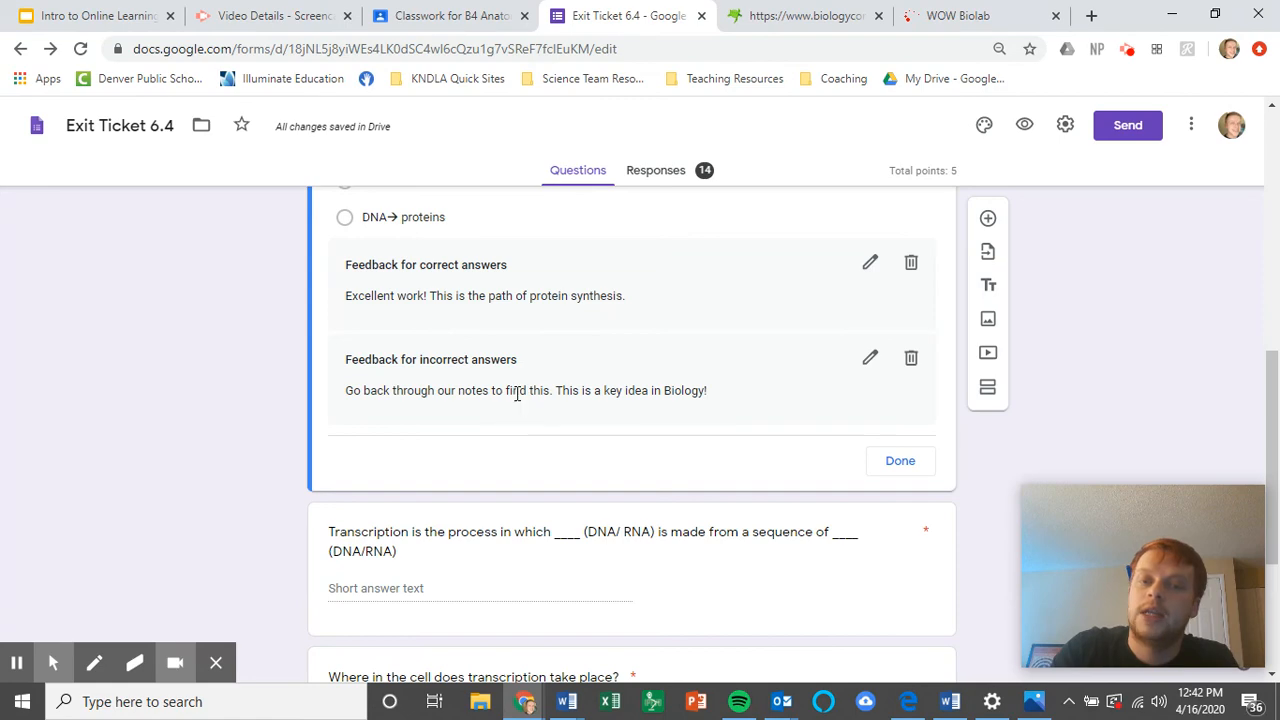
click(897, 460)
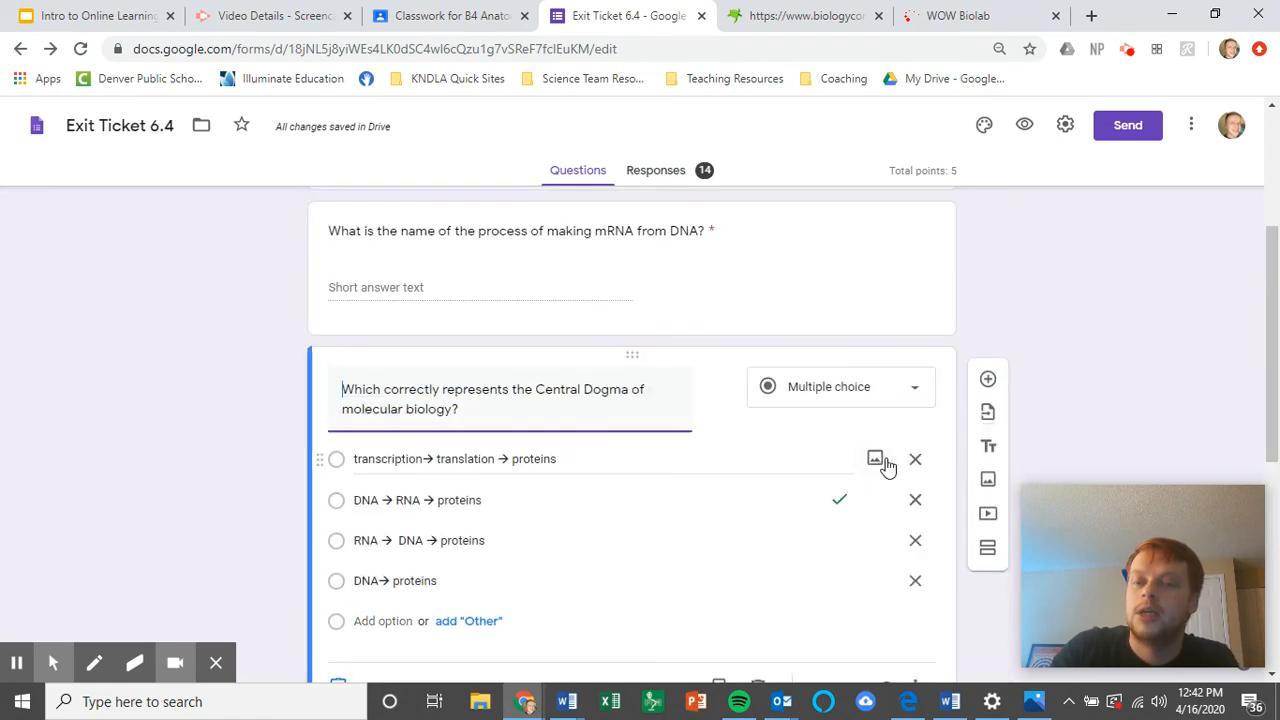
Examine the form's response summary, including the points distribution, frequently missed questions and scores.
scroll(745, 410, up, 3)
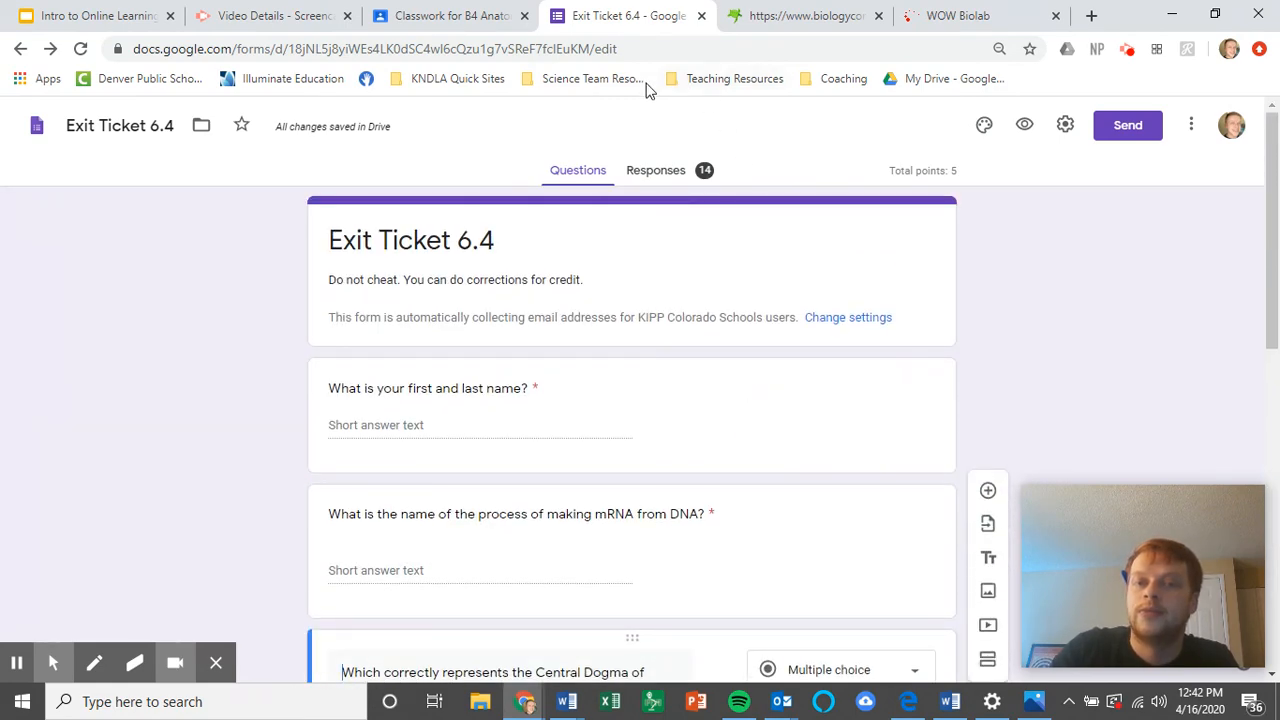
click(656, 172)
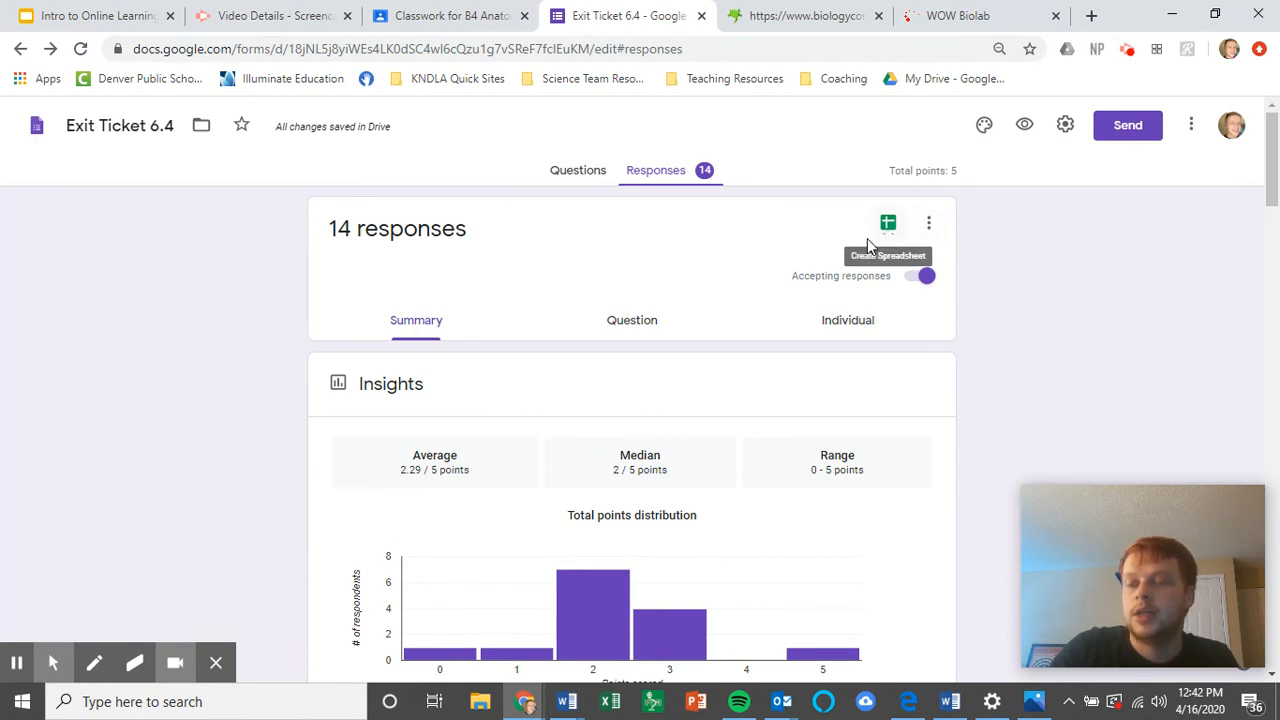
click(892, 237)
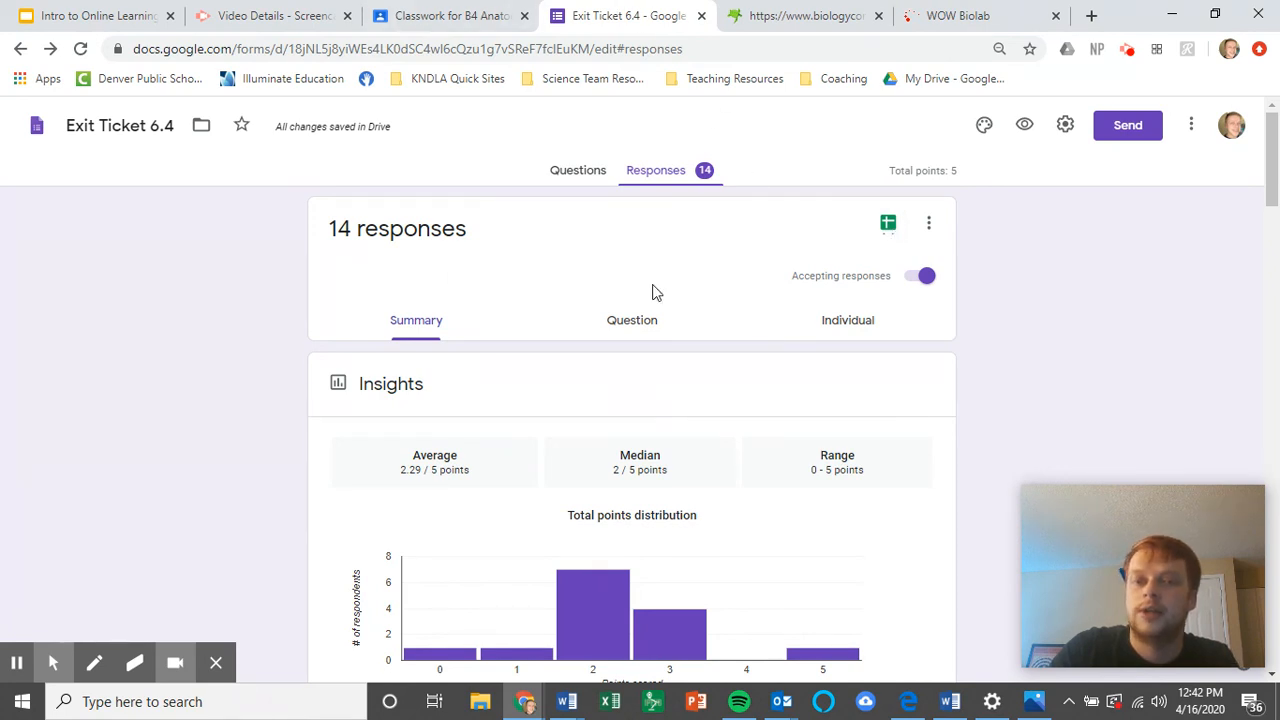
scroll(697, 331, down, 2)
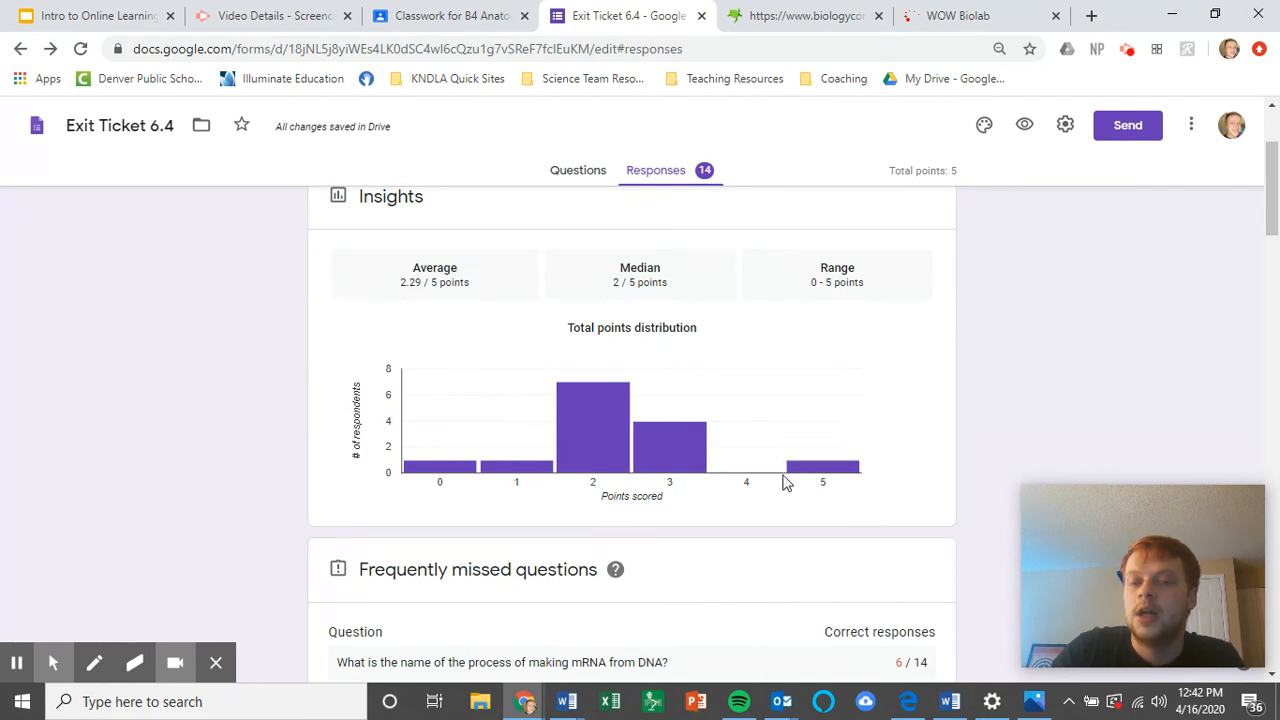
mouse_move(613, 455)
mouse_move(669, 462)
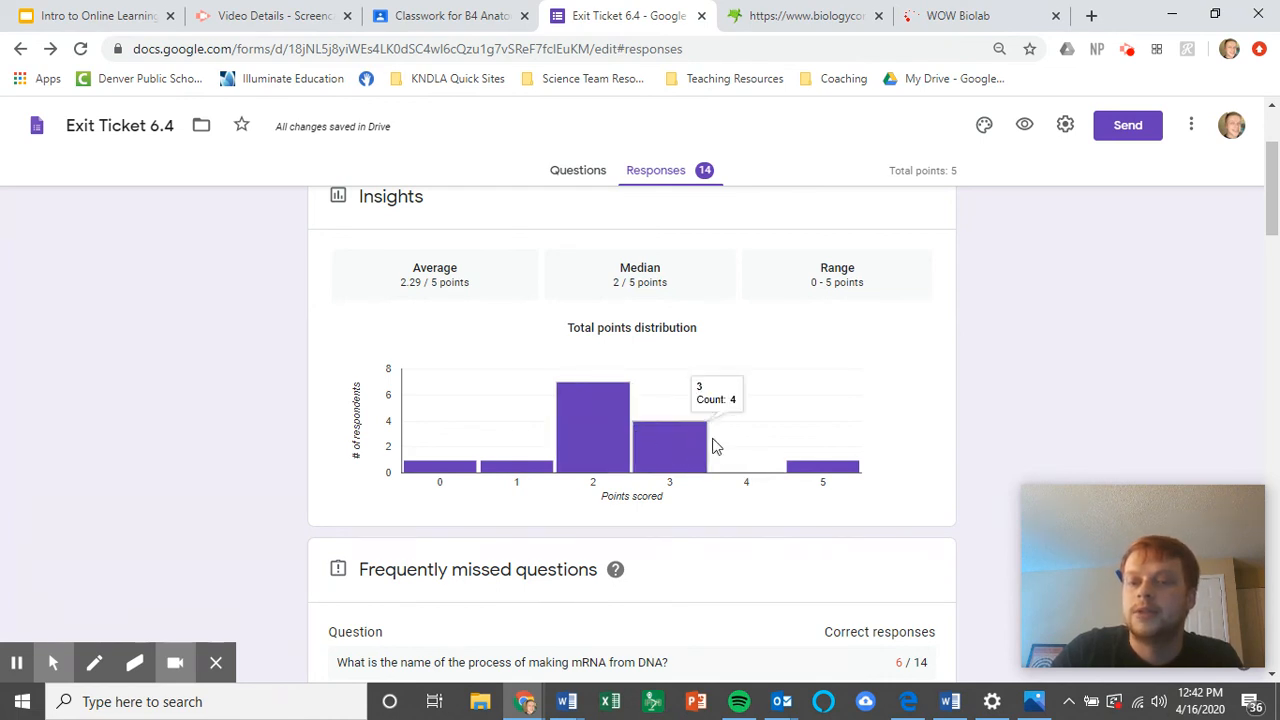
mouse_move(811, 475)
scroll(808, 477, down, 3)
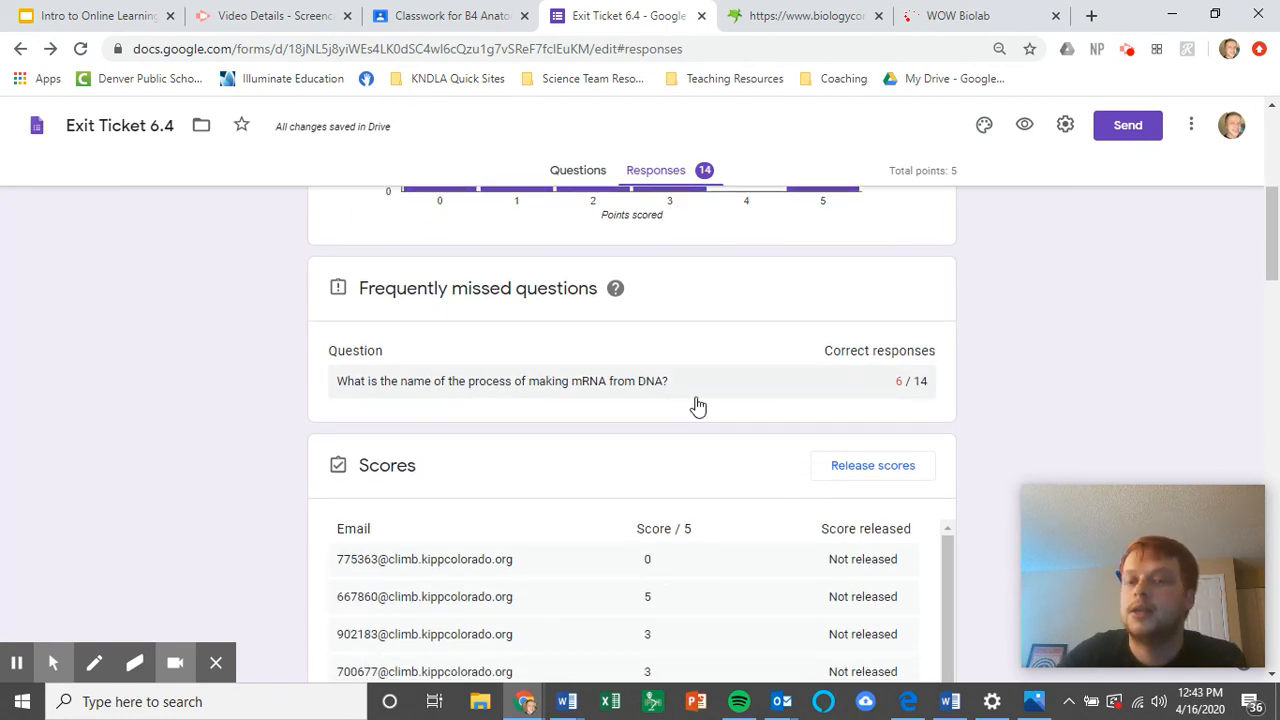
scroll(774, 380, down, 1)
scroll(774, 380, up, 5)
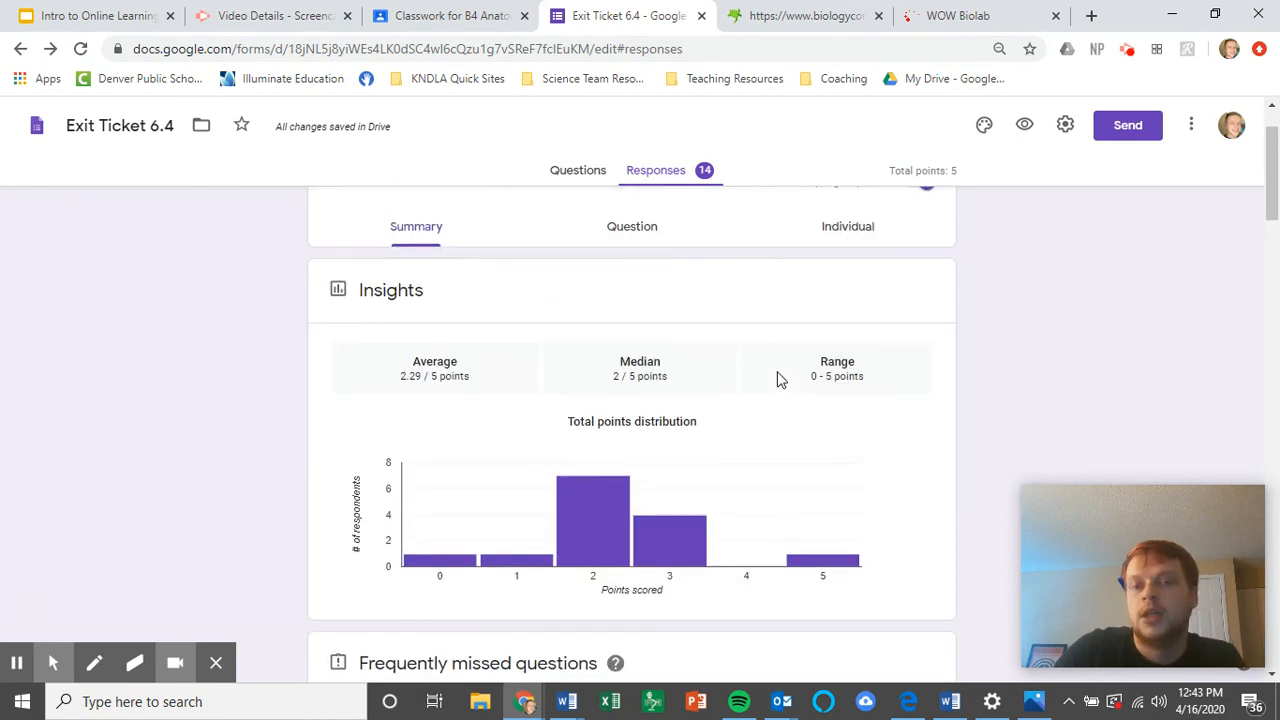
scroll(775, 378, up, 1)
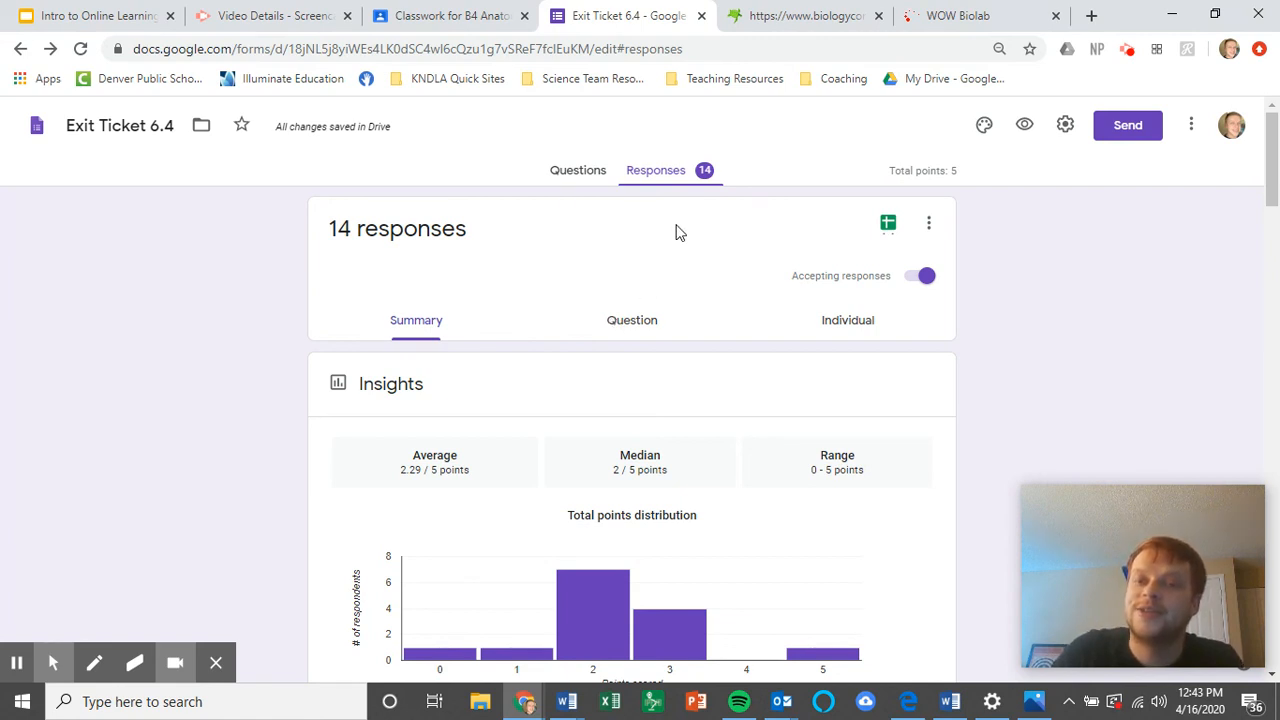
Return to the form's questions, view the email and link options for sending the form, and cancel without sending.
click(599, 174)
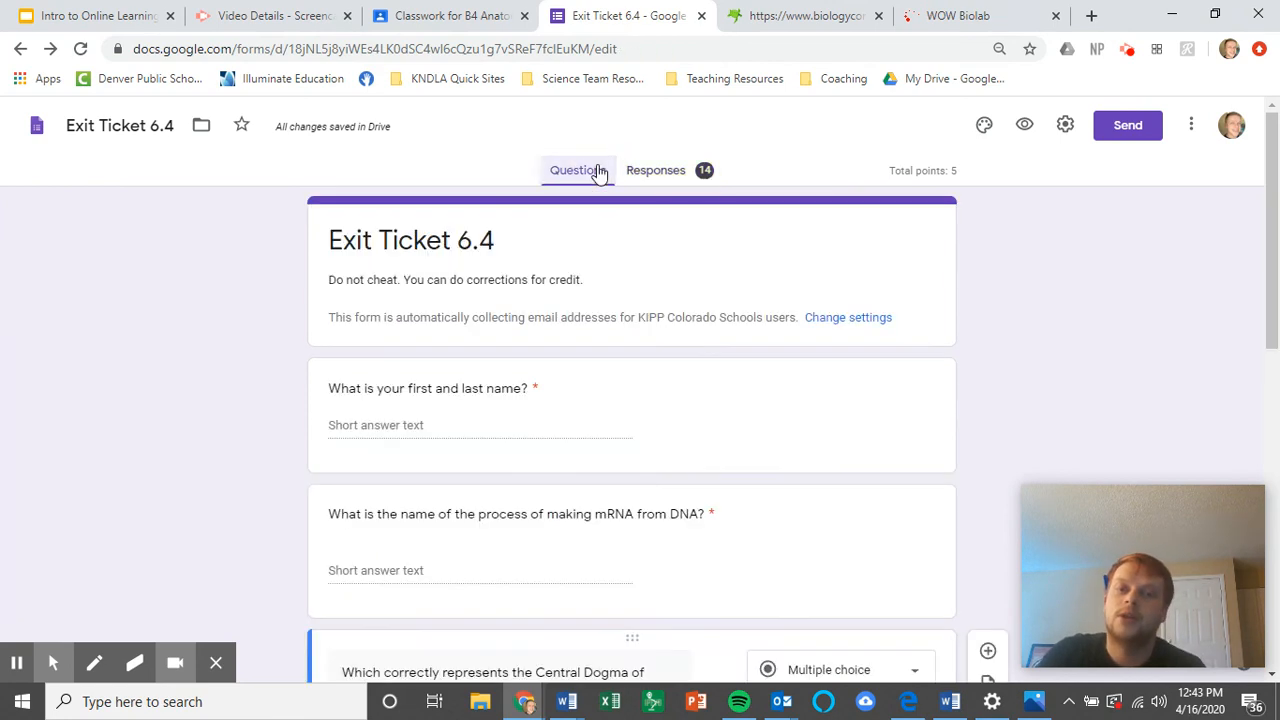
click(1130, 127)
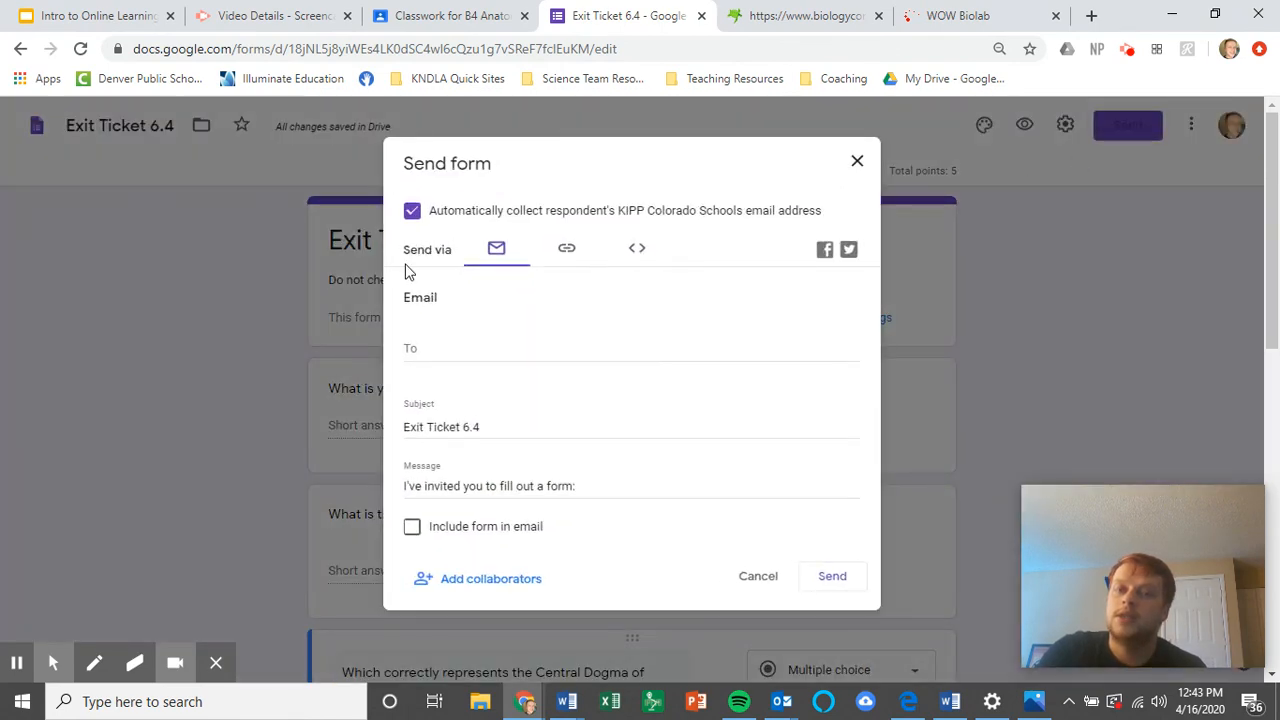
click(566, 250)
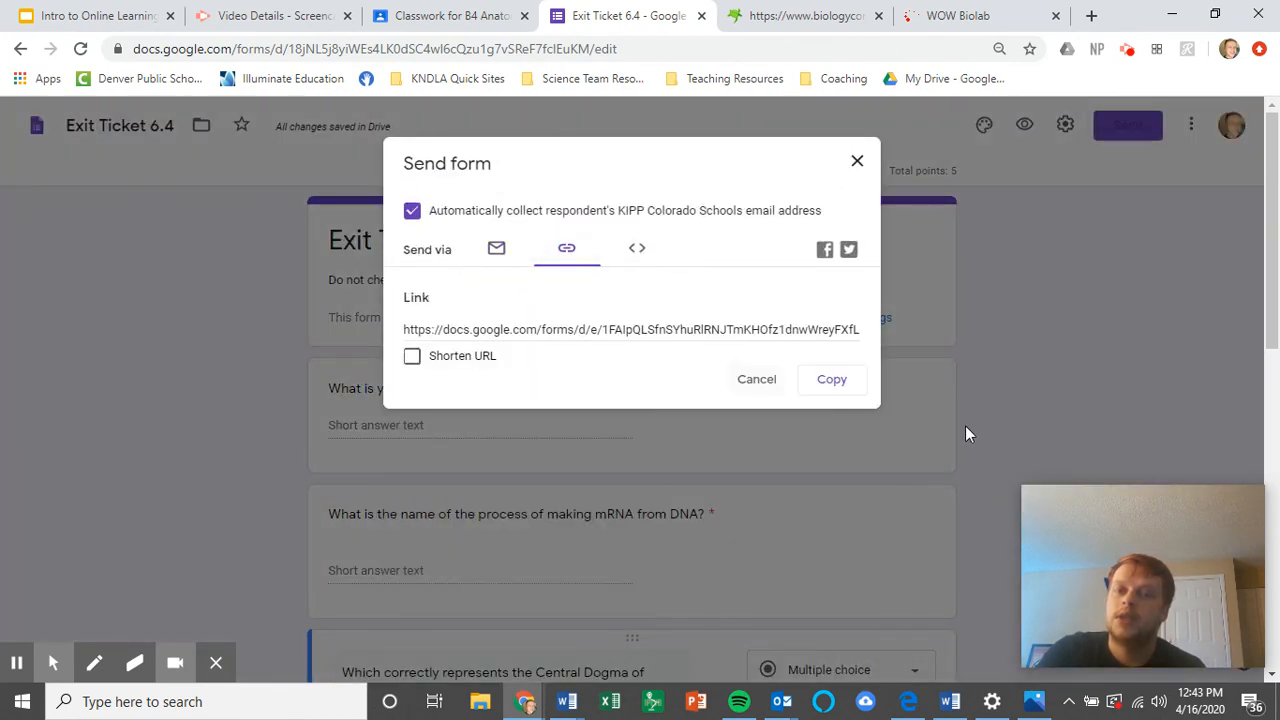
click(765, 389)
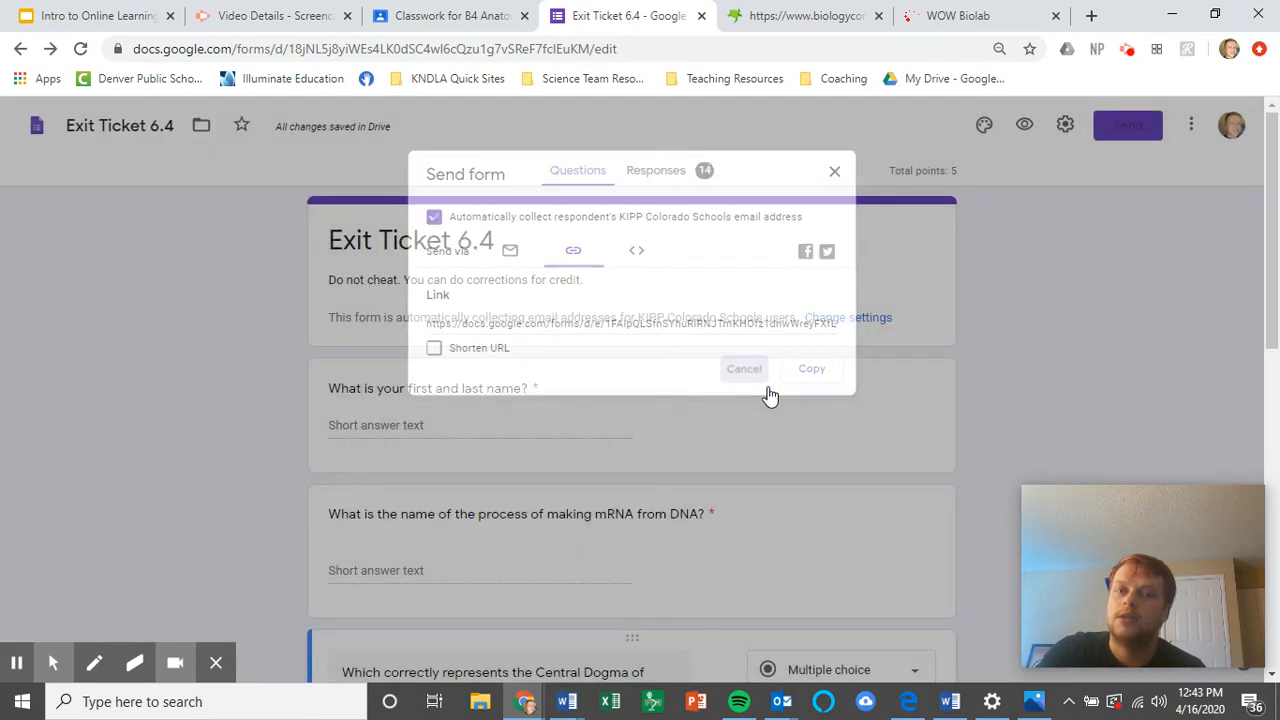